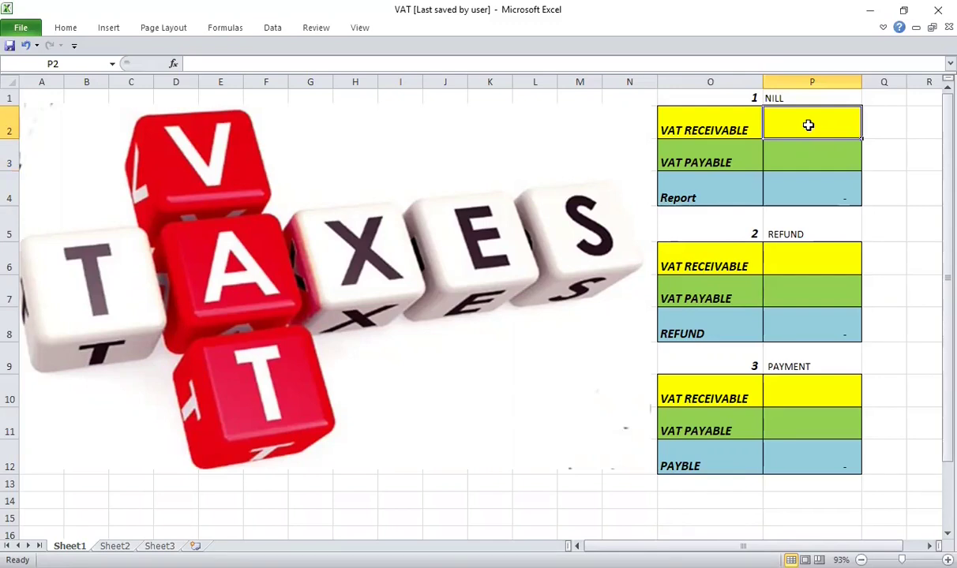
# Enter 0 for both VAT RECEIVABLE and VAT PAYABLE in the NILL table
pyautogui.write('0')
pyautogui.press('Return')
pyautogui.write('0')
pyautogui.press('Return')
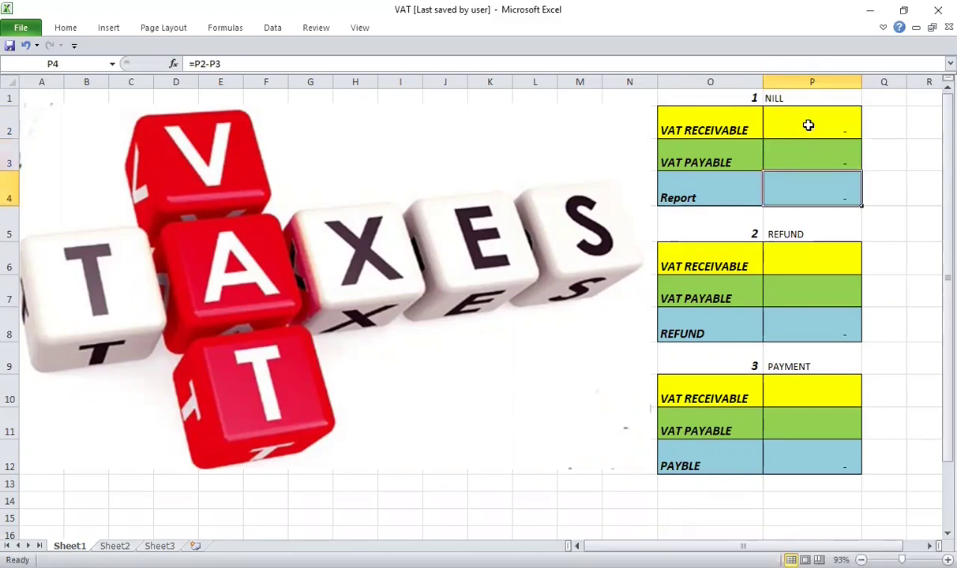
# Set both VAT RECEIVABLE and VAT PAYABLE in the NILL table to 80000
pyautogui.click(808, 124)
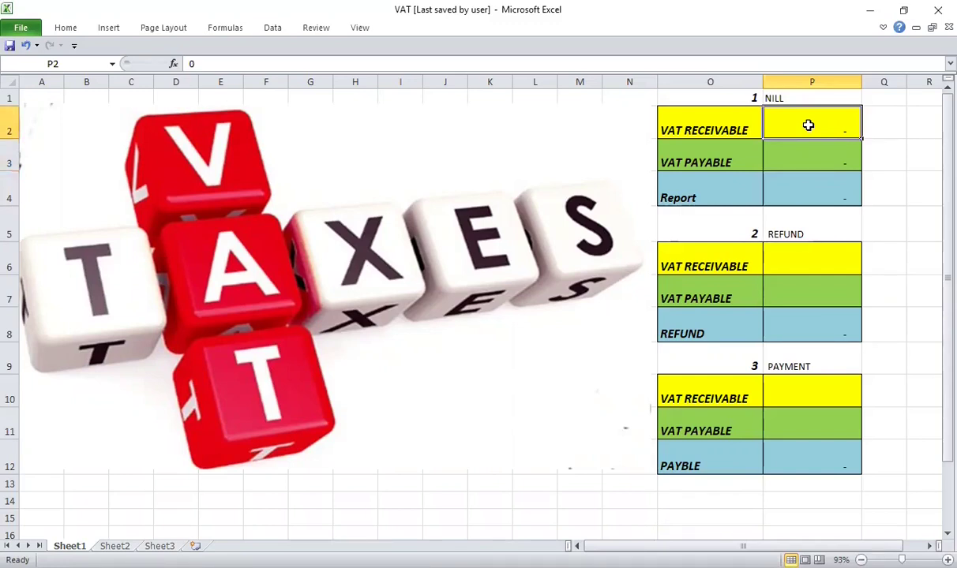
pyautogui.write('80000')
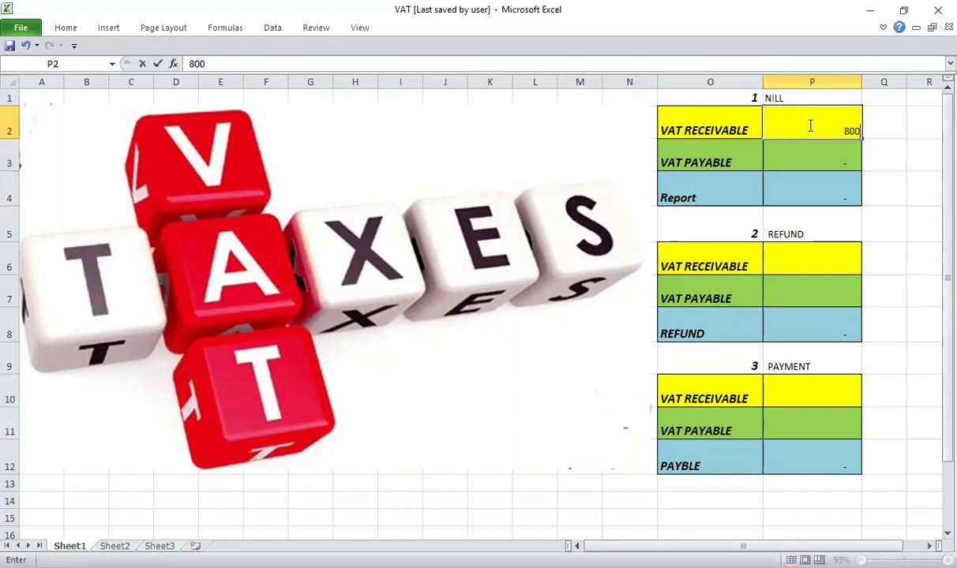
pyautogui.write('0')
pyautogui.press('BackSpace')
pyautogui.press('Return')
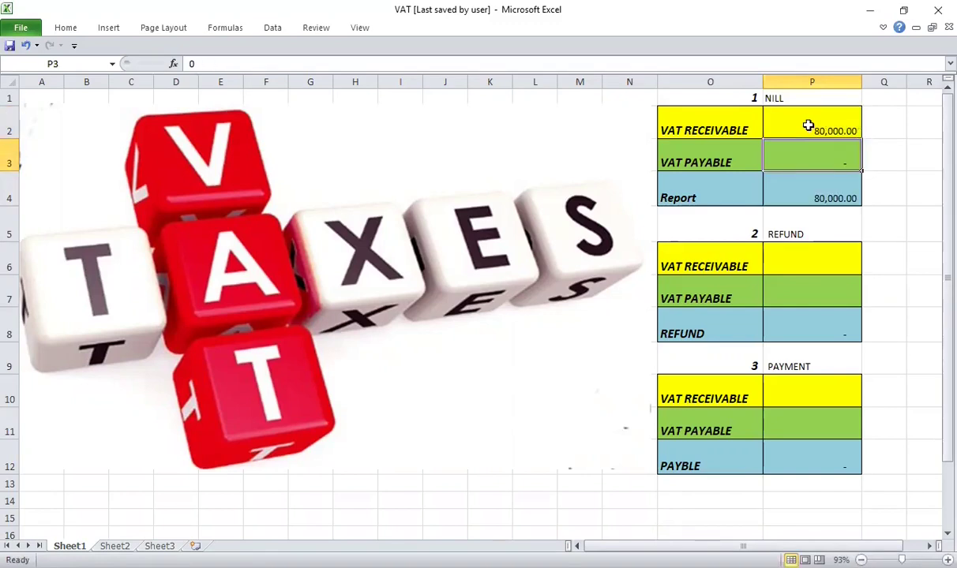
pyautogui.write('8')
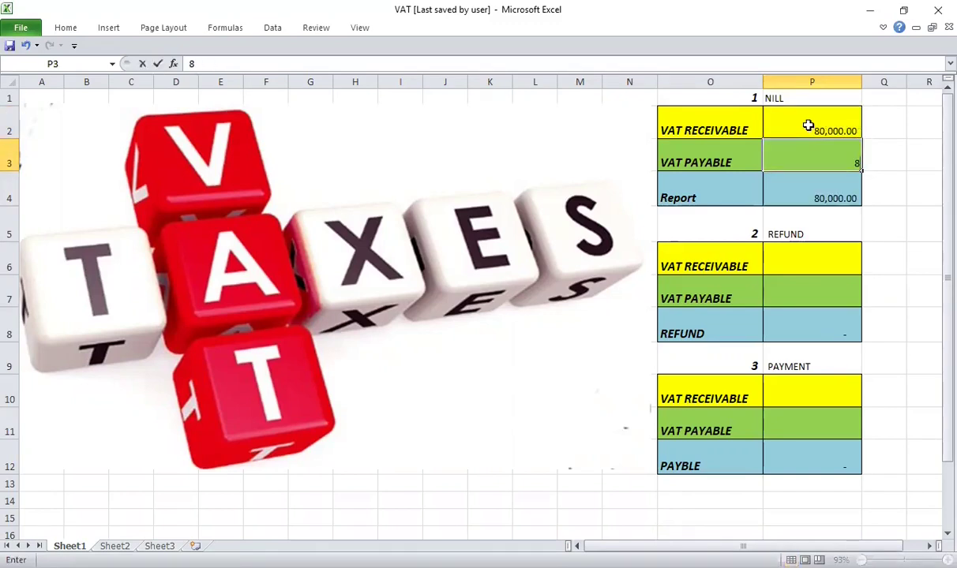
pyautogui.write('0,00000')
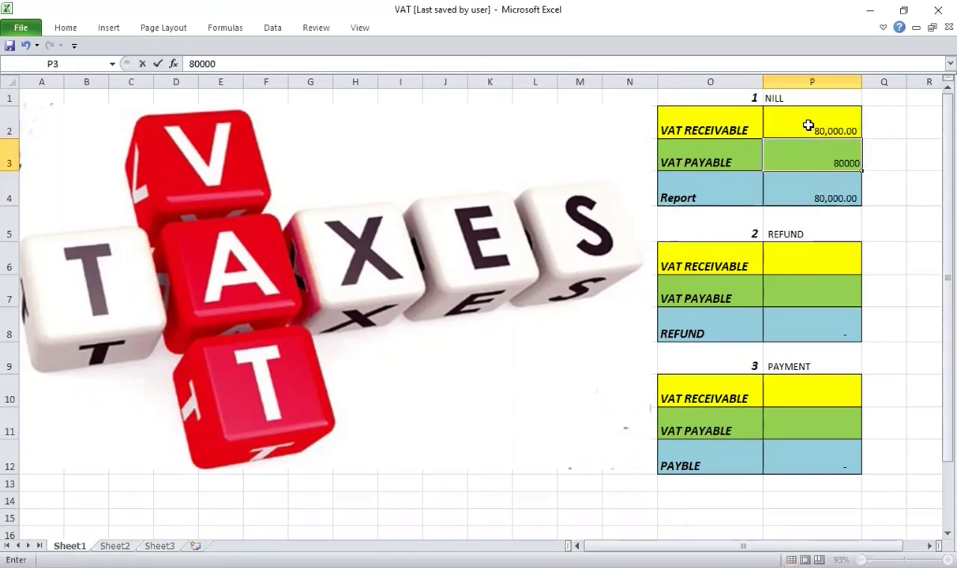
pyautogui.press('Return')
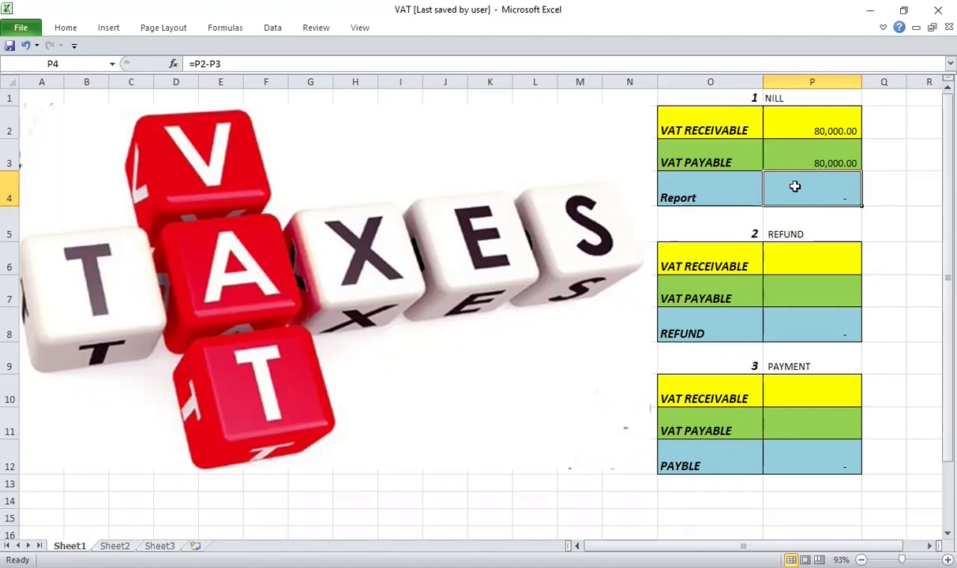
# Fill in the REFUND table with a VAT PAYABLE of 100000 and a VAT RECEIVABLE of 120000
pyautogui.click(822, 227)
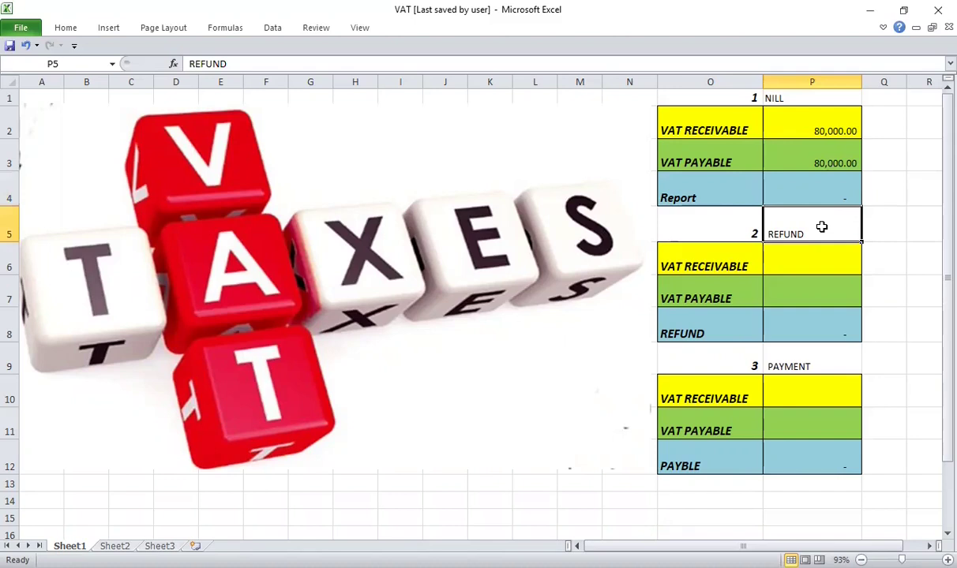
pyautogui.click(821, 265)
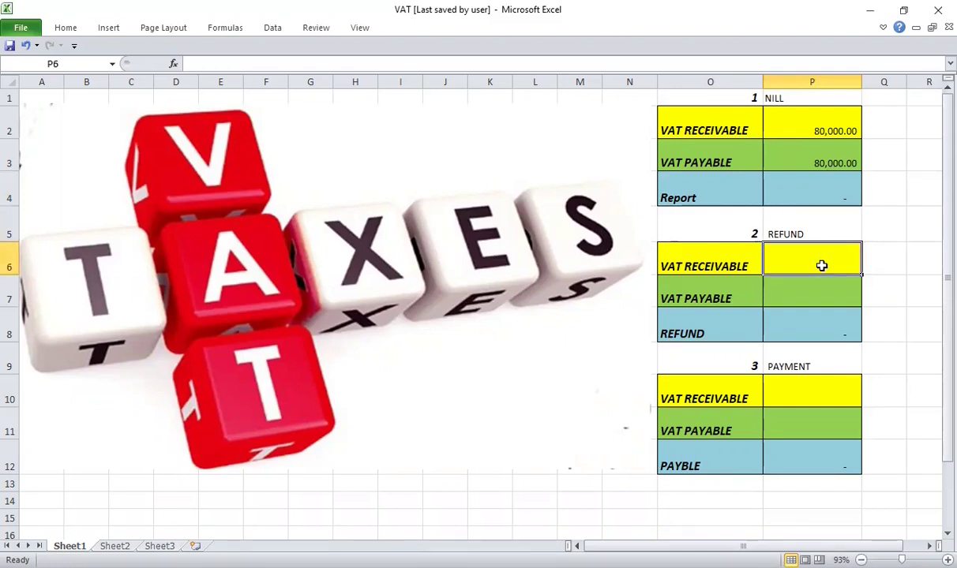
pyautogui.click(817, 284)
pyautogui.click(820, 256)
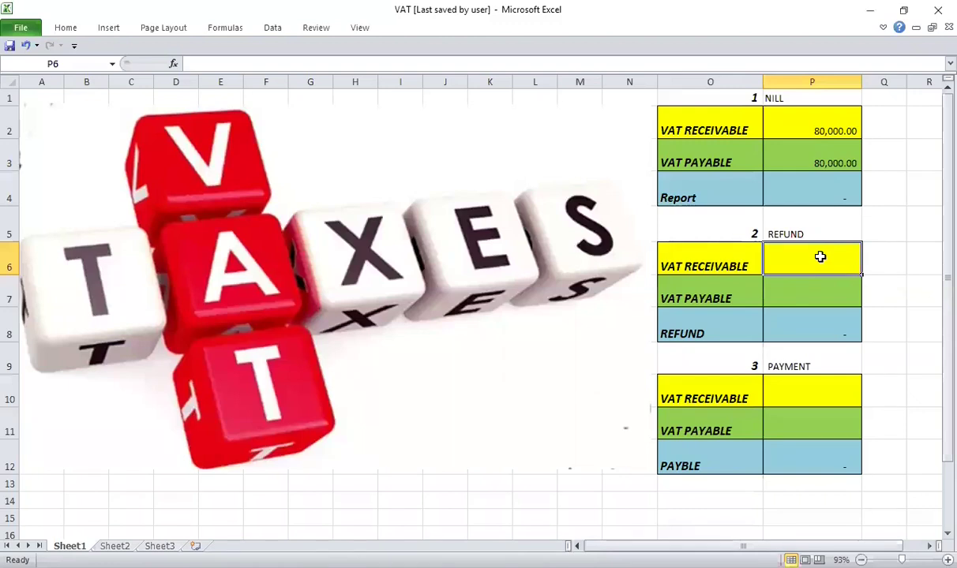
pyautogui.click(819, 290)
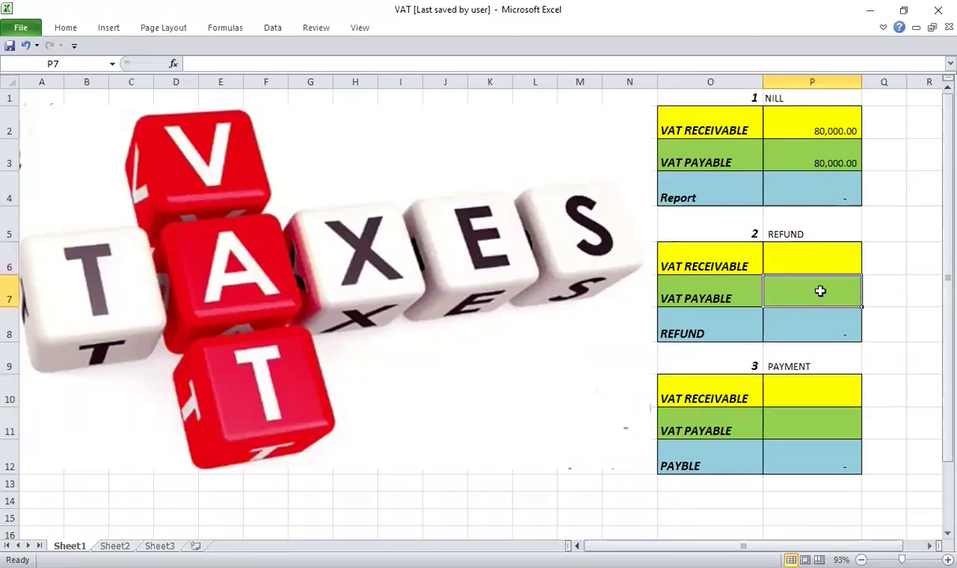
pyautogui.write('10000')
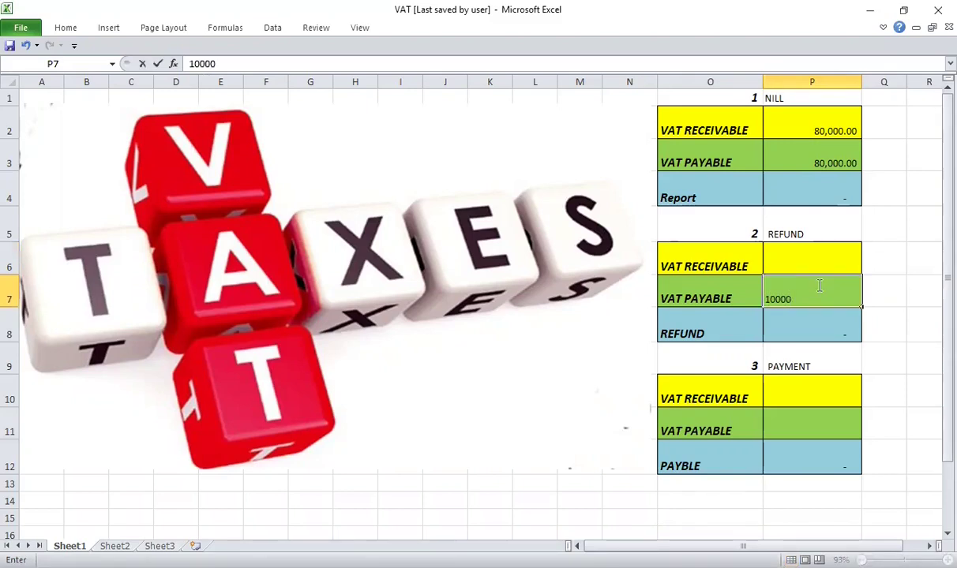
pyautogui.write('0')
pyautogui.press('Return')
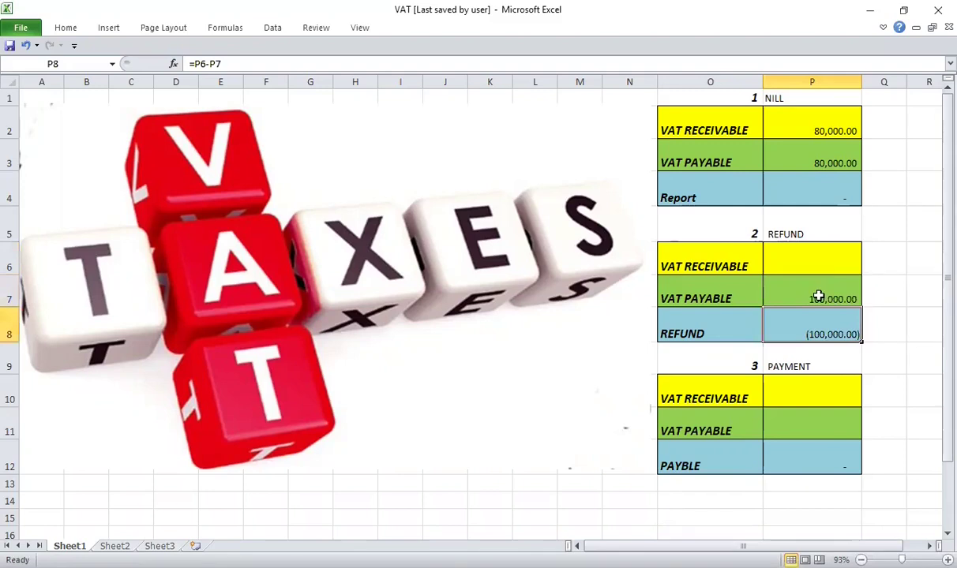
pyautogui.click(821, 264)
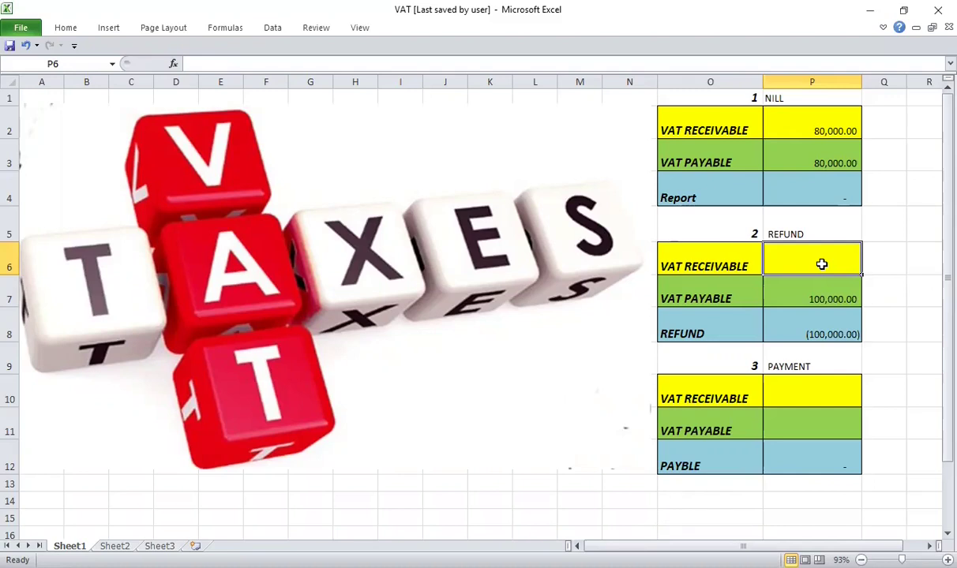
pyautogui.write('120000')
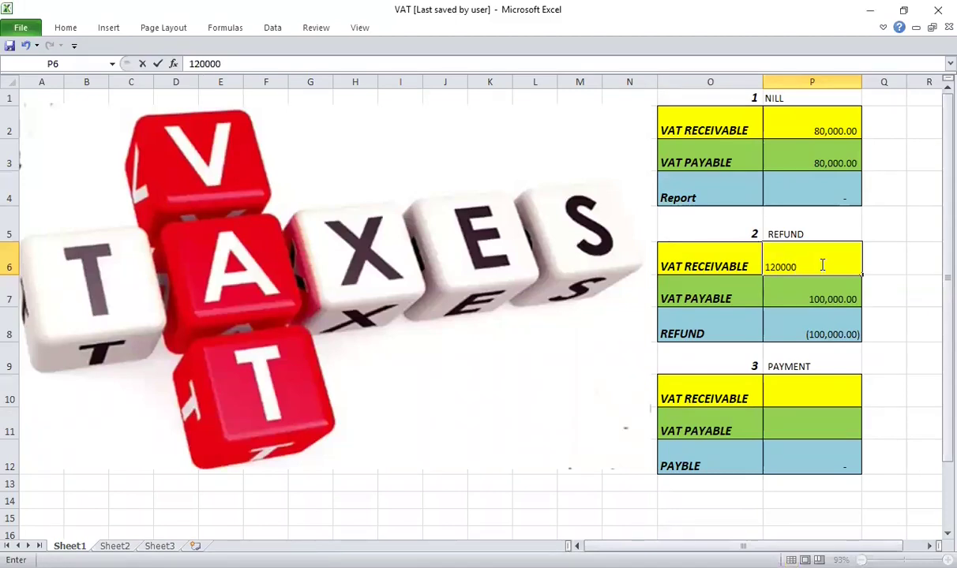
pyautogui.press('Return')
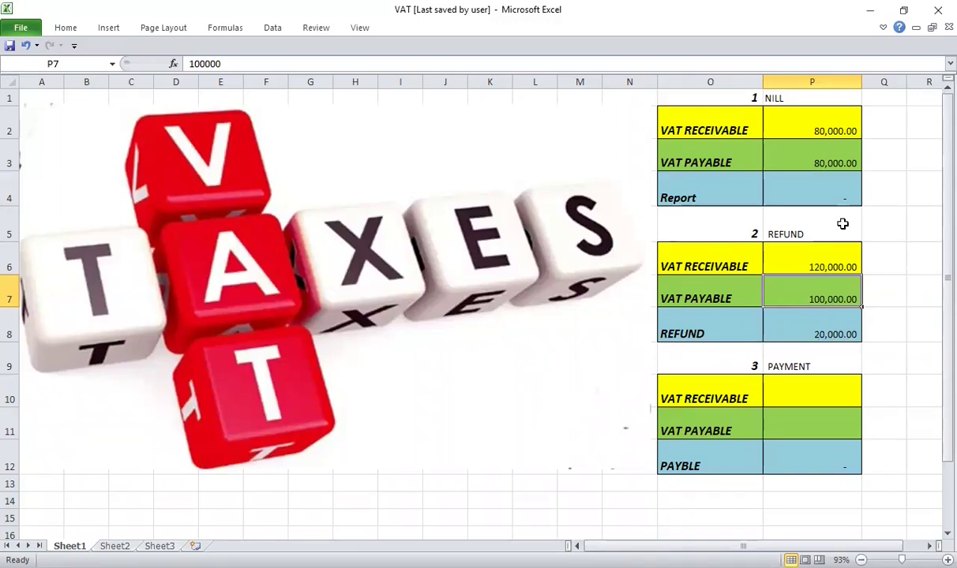
# Fill in the PAYMENT table with a VAT PAYABLE of 200000 and a VAT RECEIVABLE of 150000
pyautogui.click(825, 387)
pyautogui.click(781, 364)
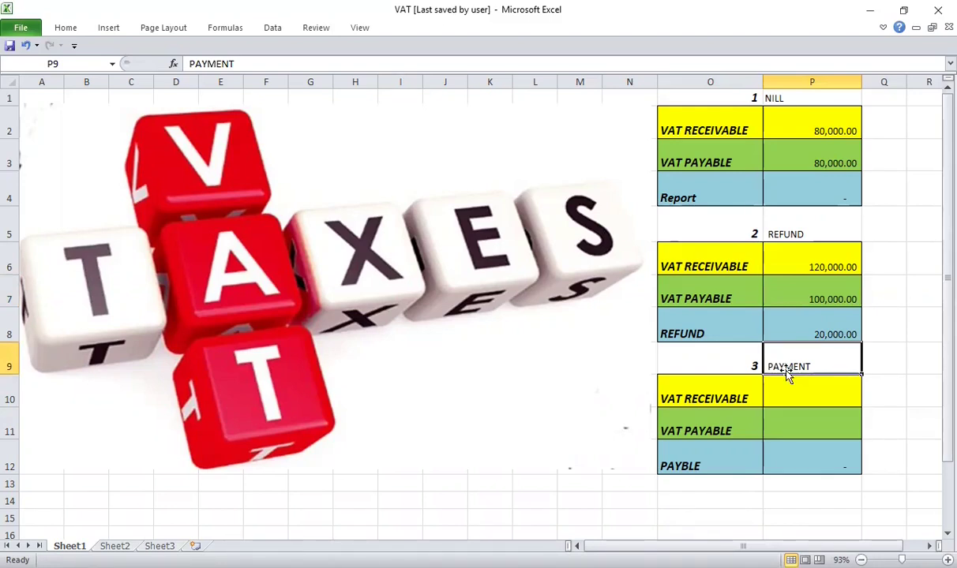
pyautogui.click(812, 415)
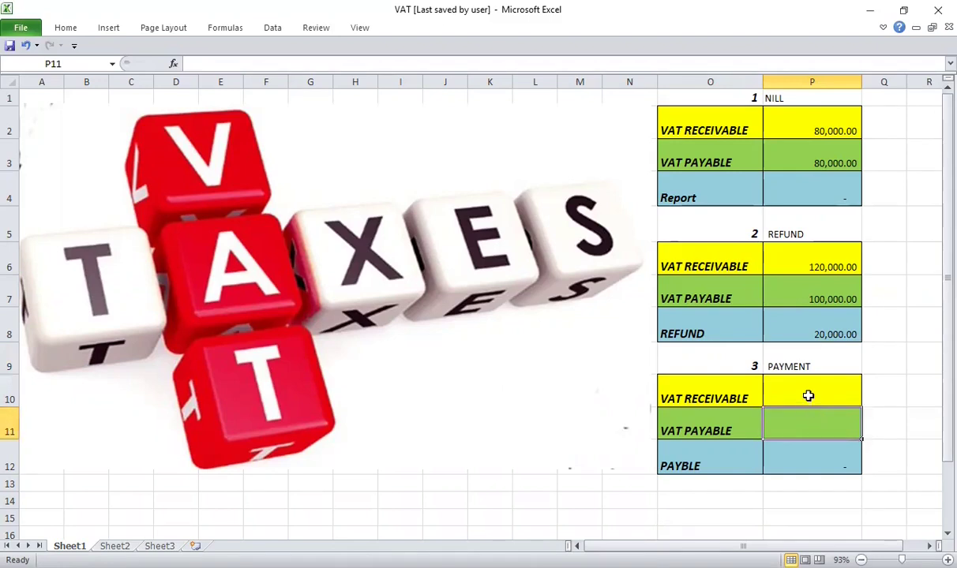
pyautogui.write('200000')
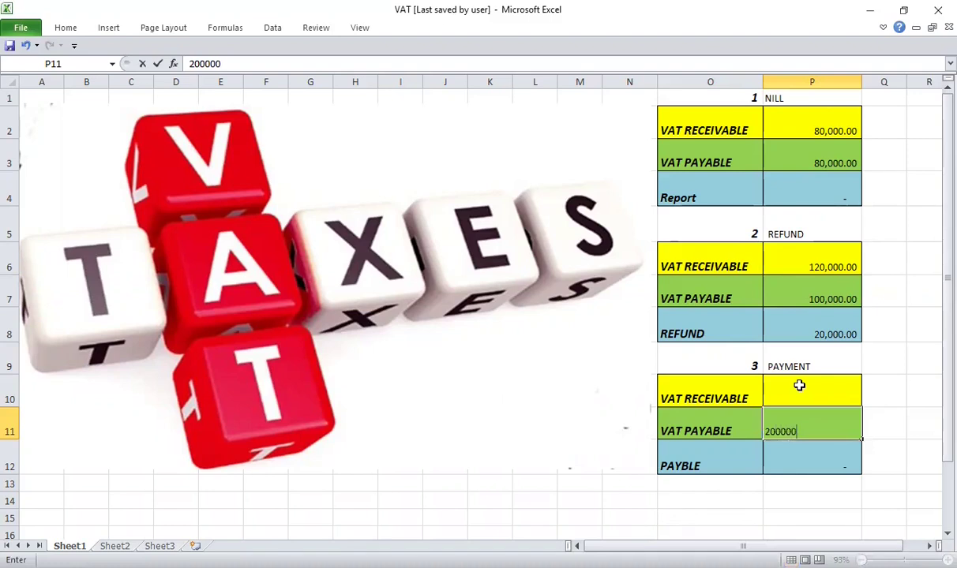
pyautogui.press('Return')
pyautogui.click(814, 391)
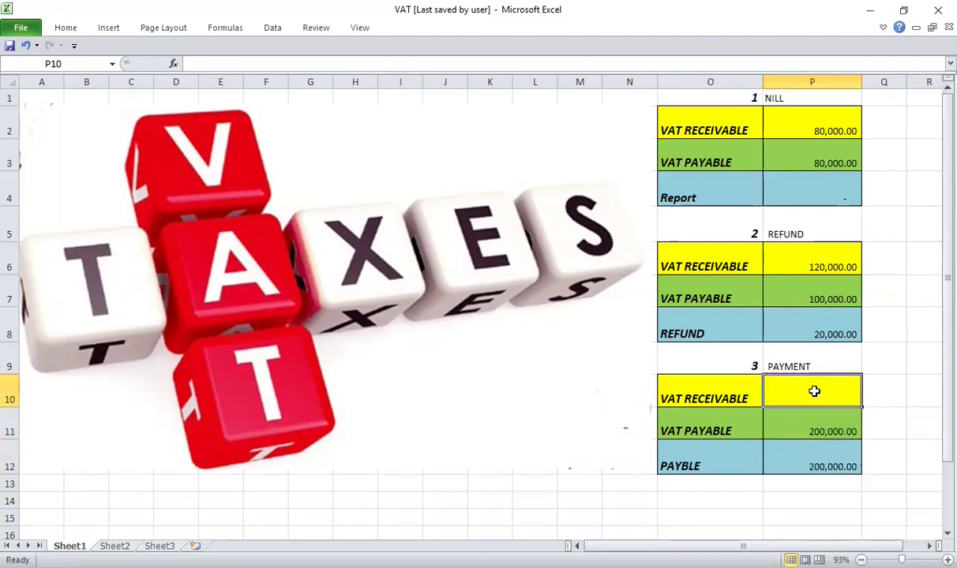
pyautogui.write('15')
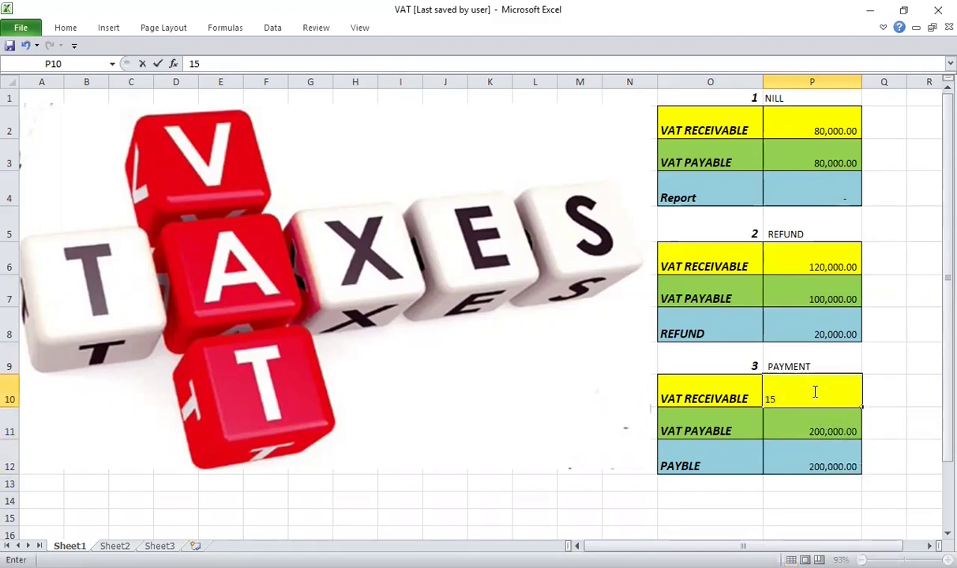
pyautogui.write('000')
pyautogui.press('Return')
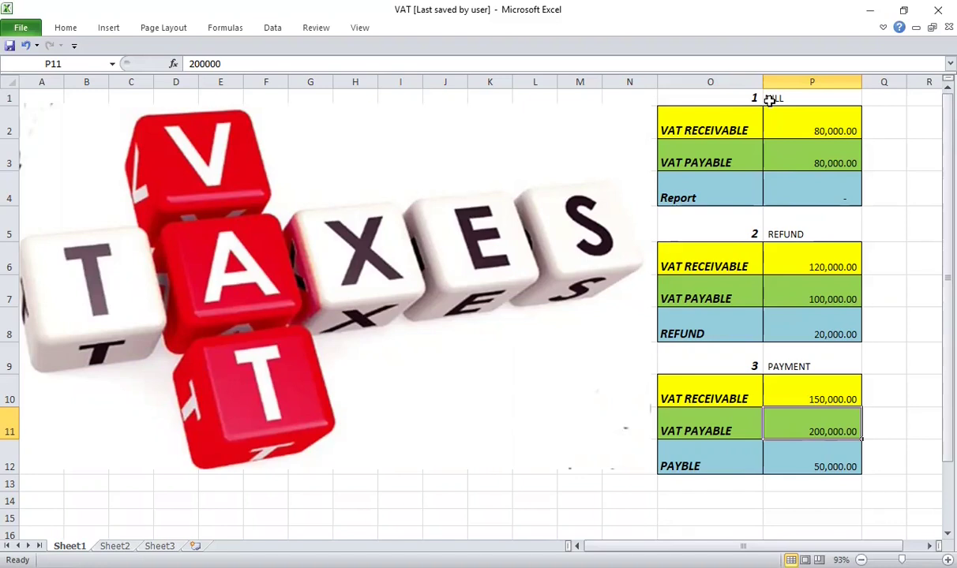
# Review the headings and calculated result cells of the NILL, REFUND and PAYMENT tables
pyautogui.click(811, 177)
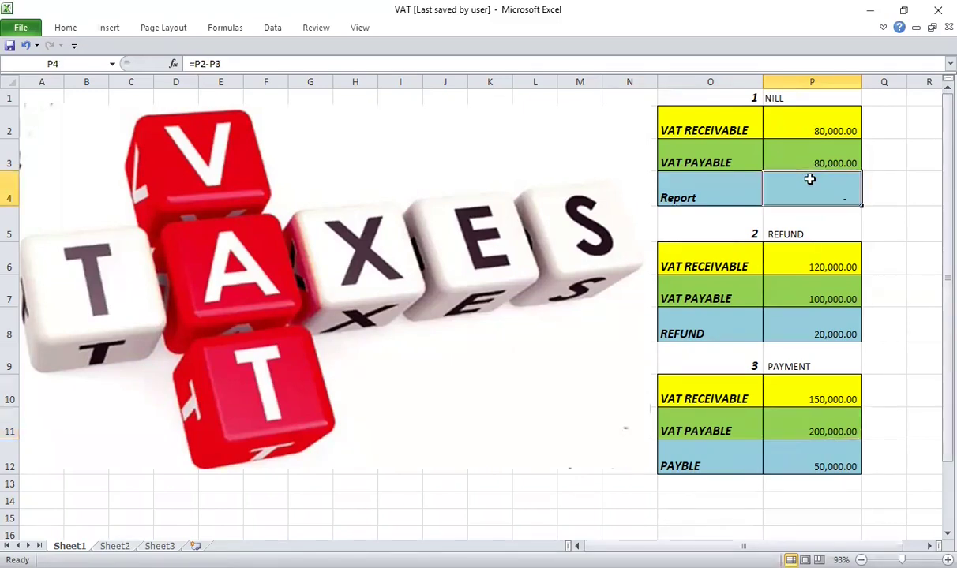
pyautogui.click(786, 226)
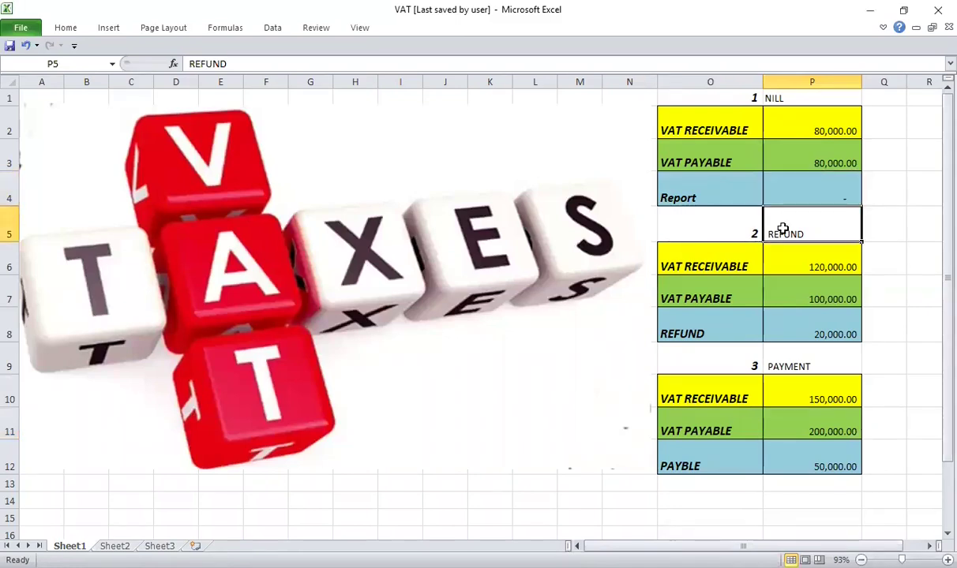
pyautogui.click(817, 347)
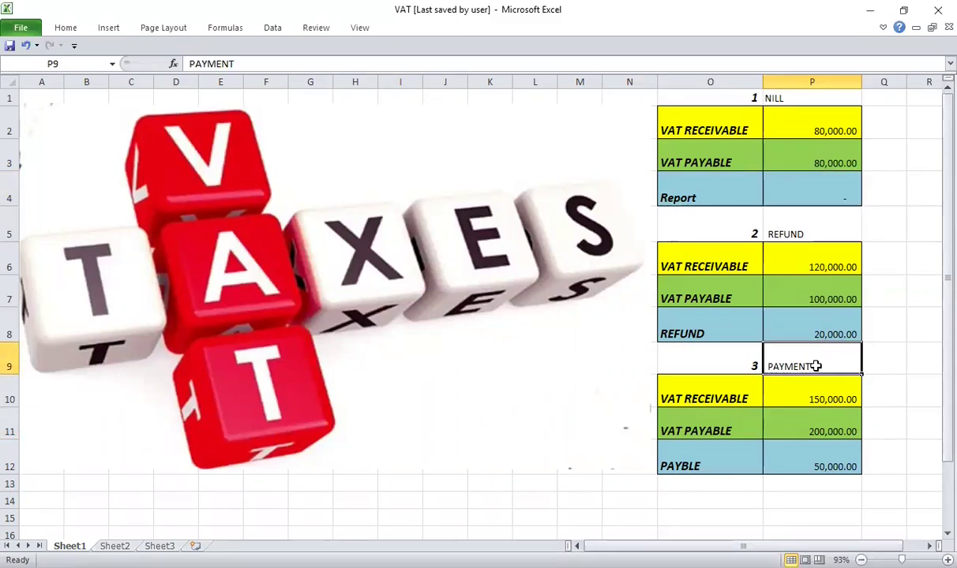
pyautogui.click(823, 463)
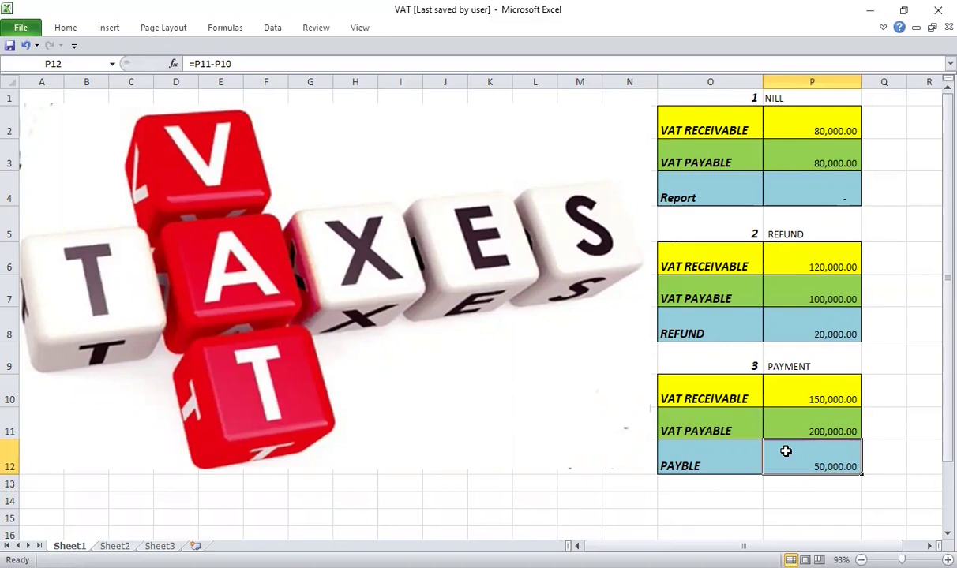
pyautogui.click(831, 330)
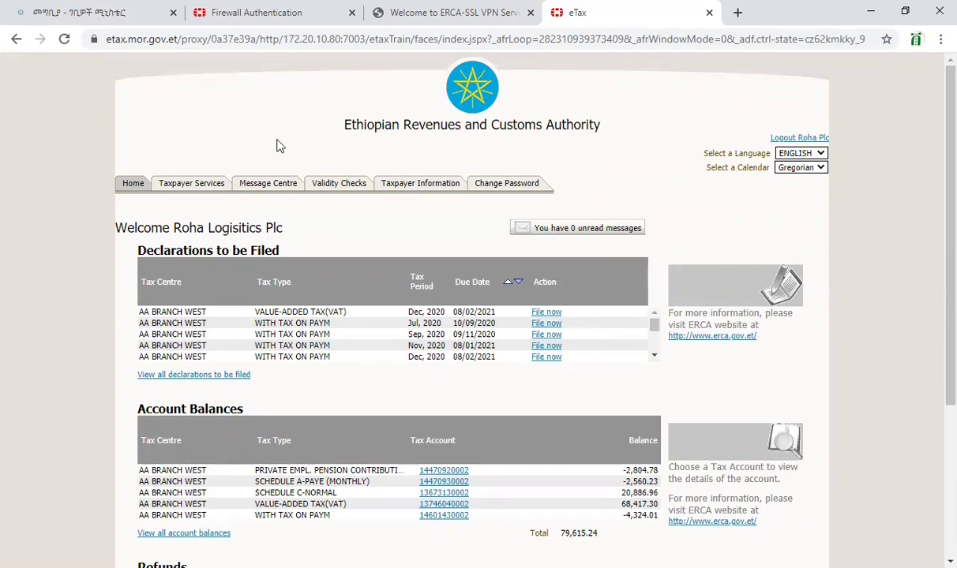
# Open the taxpayer's tax declarations in the eTax portal and expand the VALUE-ADDED TAX(VAT) filings
pyautogui.click(189, 192)
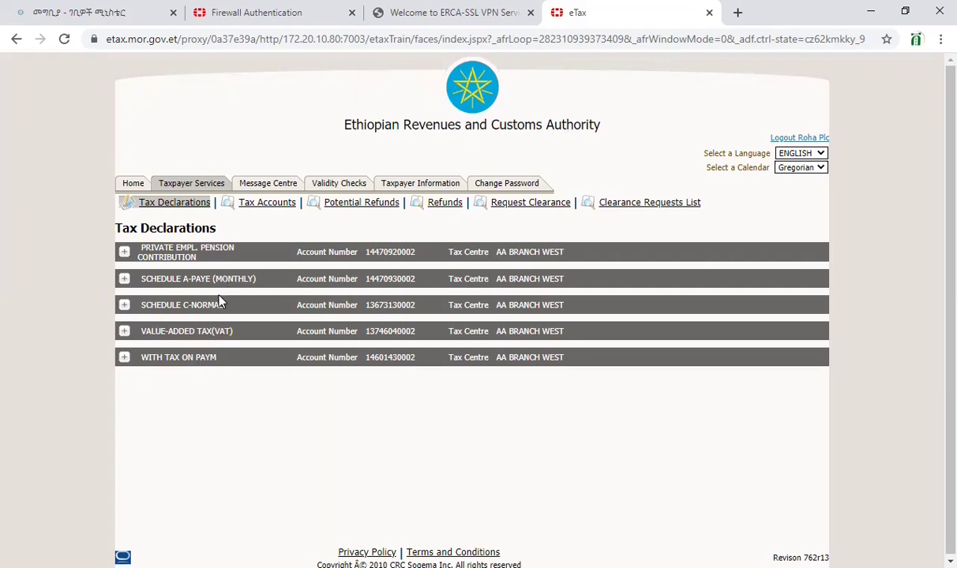
pyautogui.click(125, 335)
pyautogui.click(124, 331)
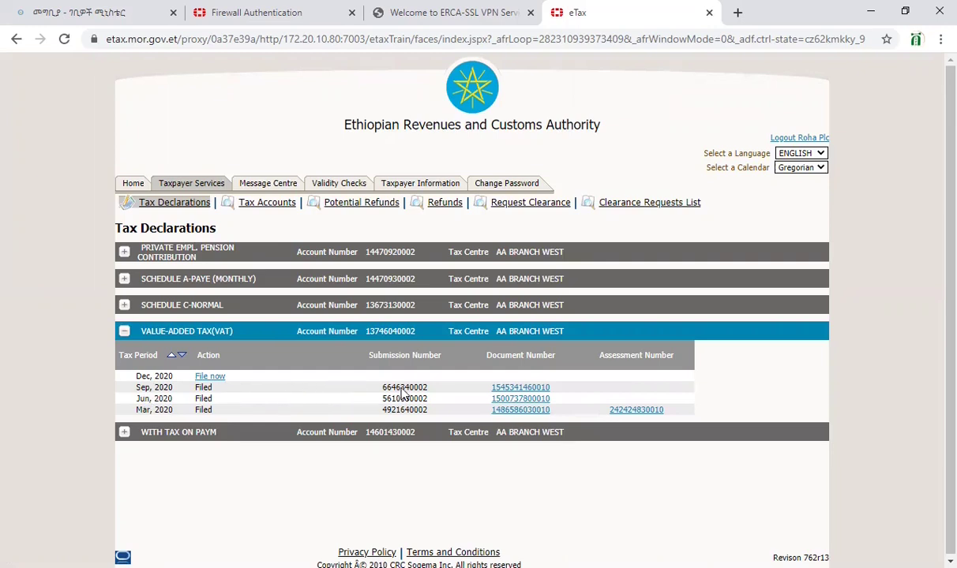
# View the filed VAT declaration for Sep, 2020 and open its printable report
pyautogui.click(513, 388)
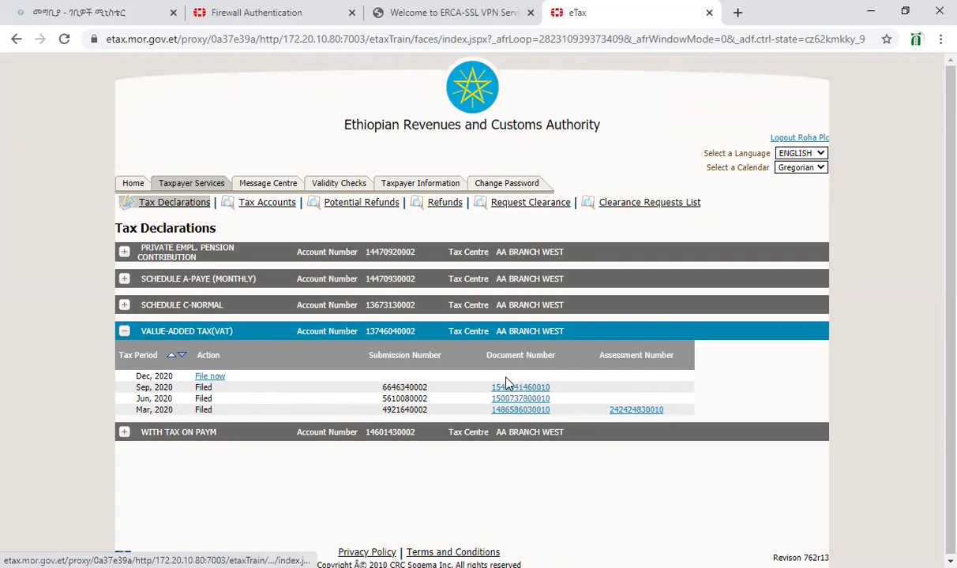
pyautogui.scroll(-2, 728, 315)
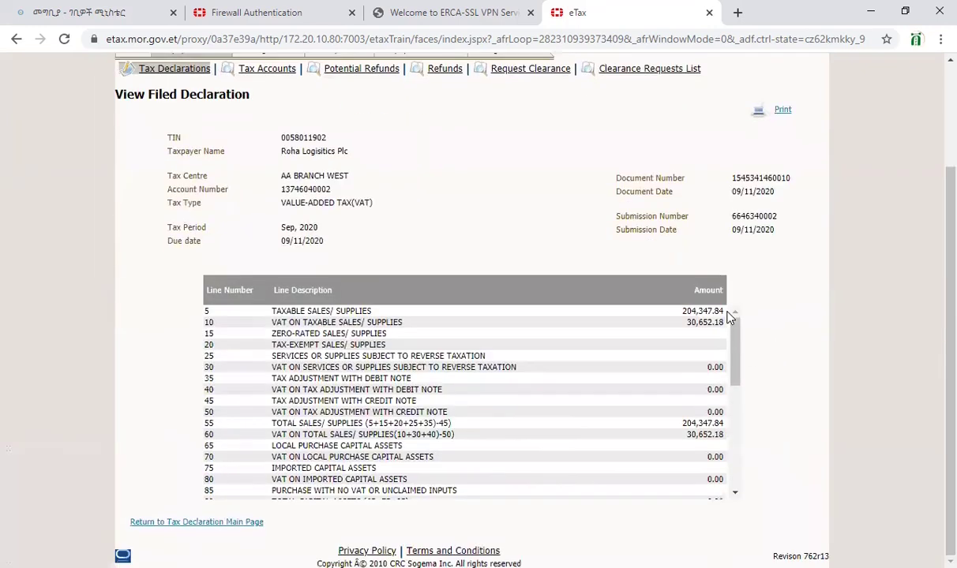
pyautogui.scroll(2, 728, 315)
pyautogui.click(782, 245)
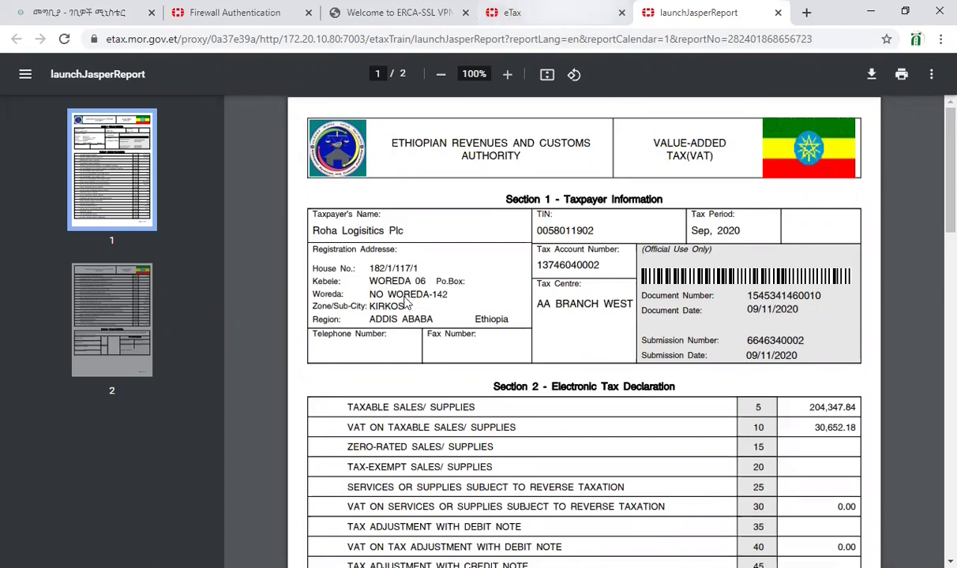
# Leave the printable report, check the ERCA-SSL VPN portal page, and return to the Tax Declarations overview in eTax
pyautogui.click(539, 18)
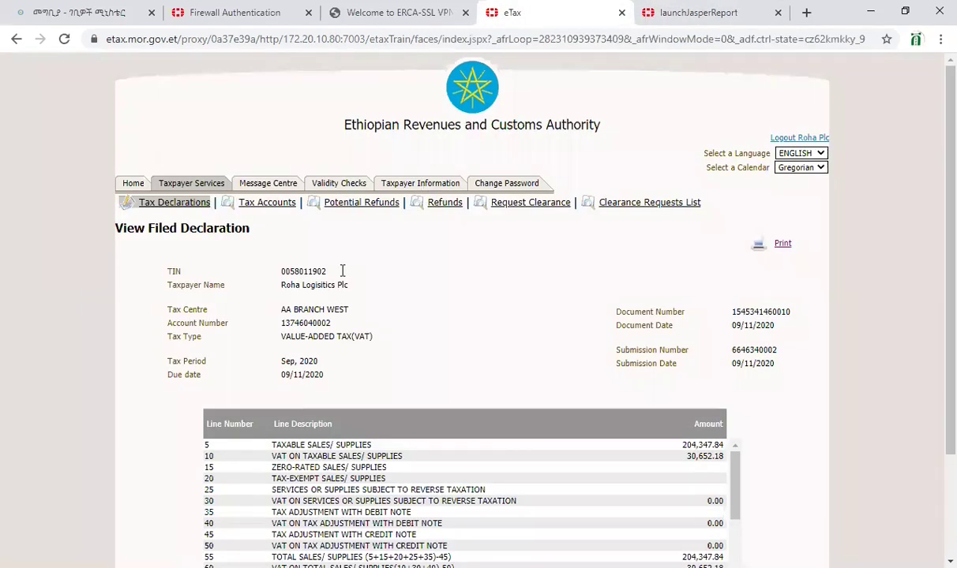
pyautogui.click(395, 13)
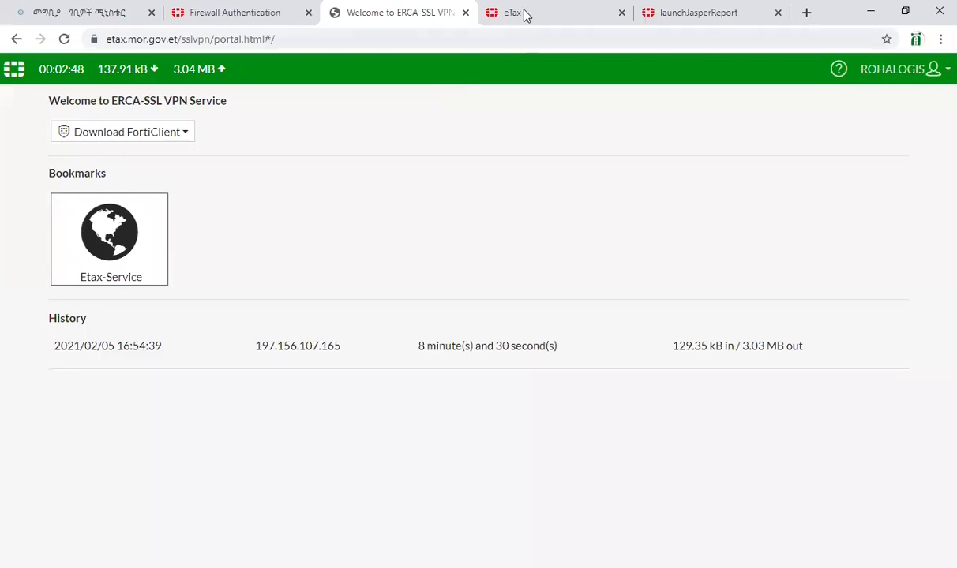
pyautogui.click(525, 15)
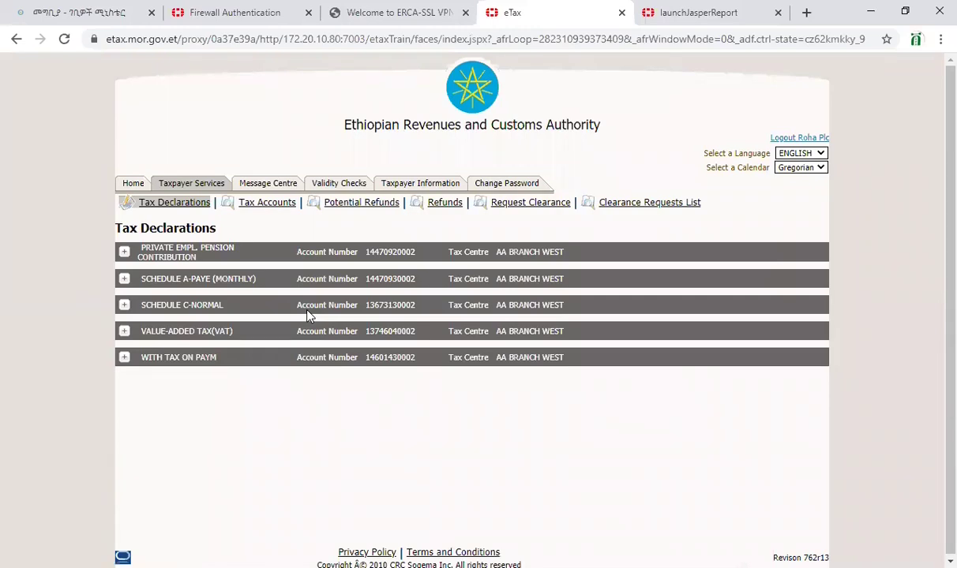
# Start filing the Dec, 2020 VALUE-ADDED TAX(VAT) declaration and look over its line items
pyautogui.click(131, 332)
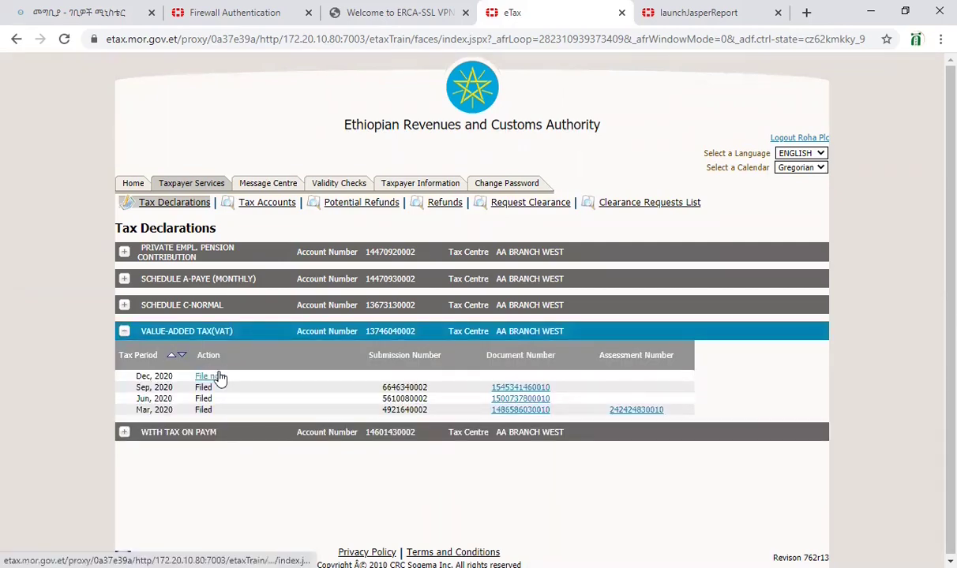
pyautogui.click(199, 375)
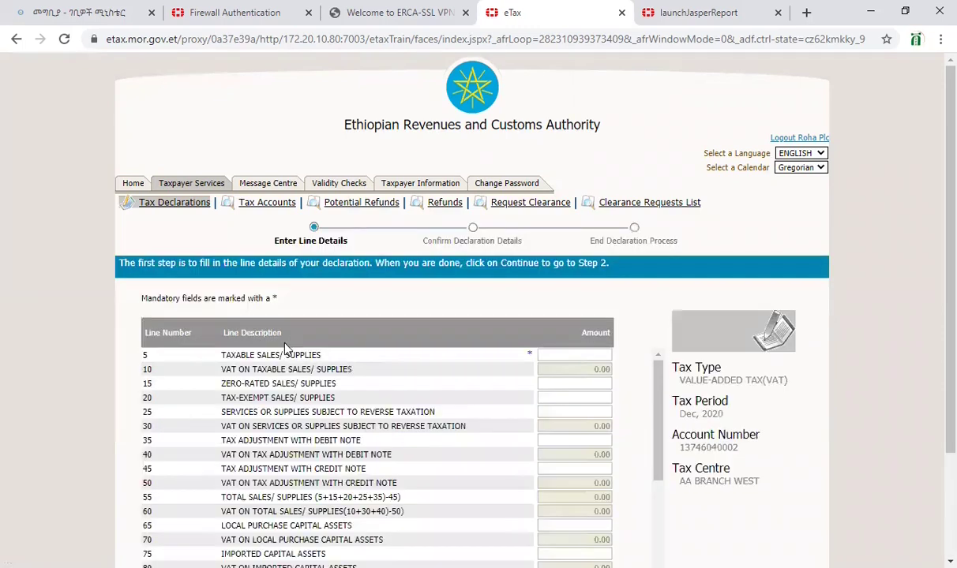
pyautogui.scroll(-3, 474, 405)
pyautogui.scroll(-5, 473, 403)
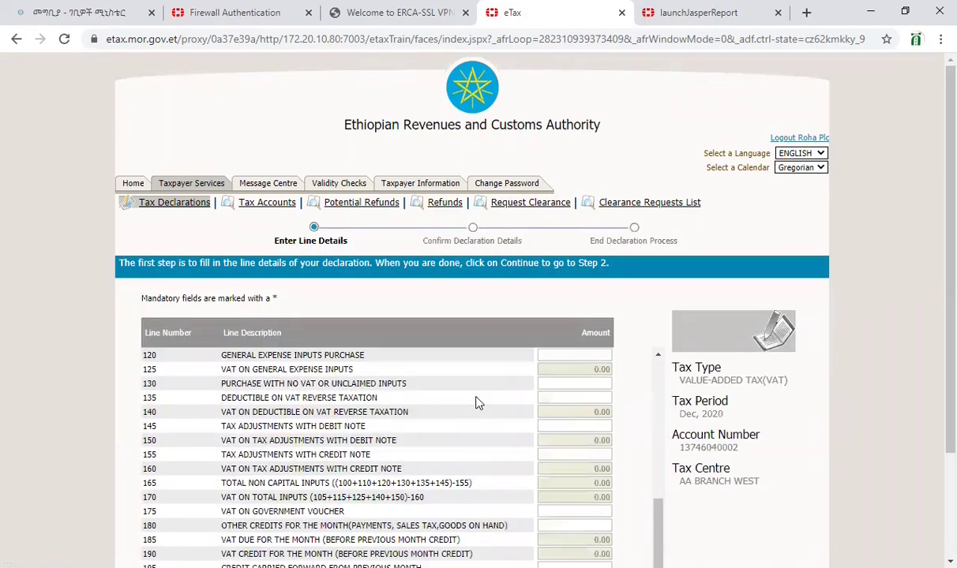
pyautogui.scroll(5, 497, 415)
pyautogui.scroll(3, 520, 429)
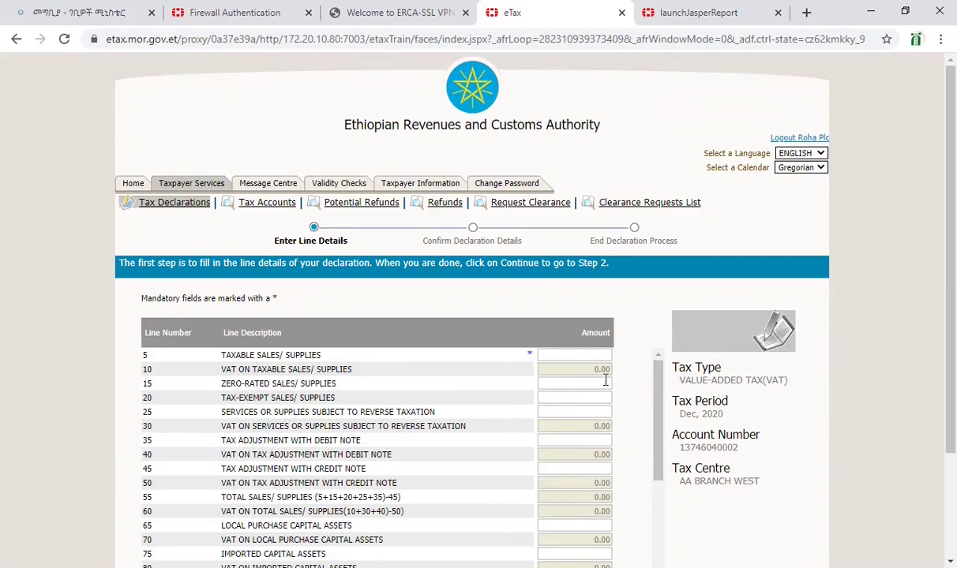
# Review the declaration's amount lines, from the mandatory taxable sales field down to the input and monthly VAT lines
pyautogui.click(564, 356)
pyautogui.click(596, 385)
pyautogui.scroll(-1, 596, 391)
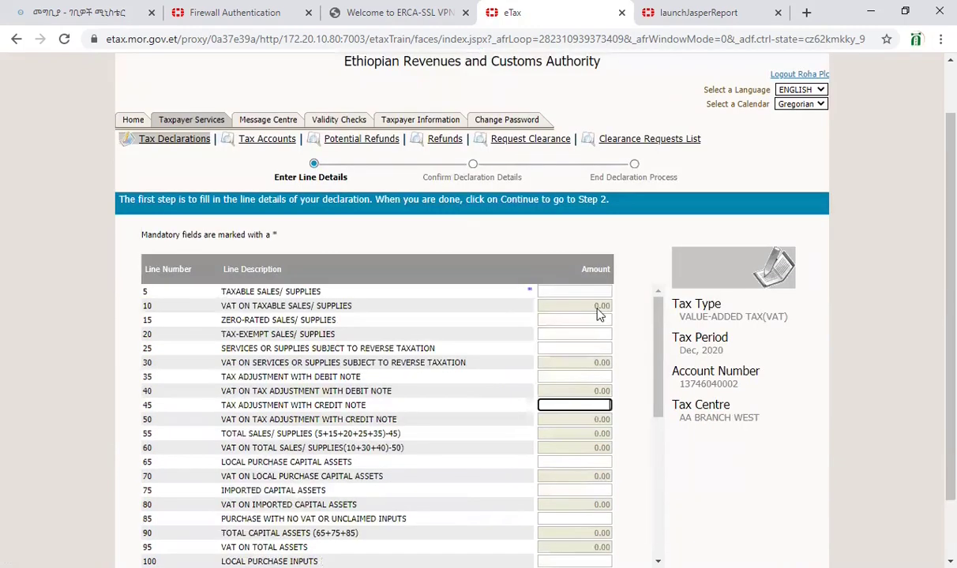
pyautogui.click(660, 337)
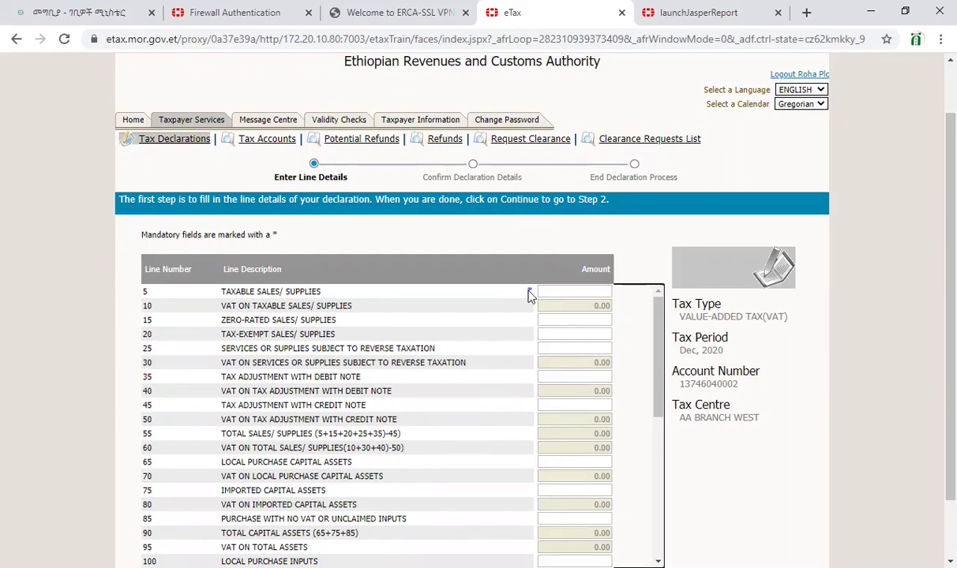
pyautogui.scroll(-1, 654, 436)
pyautogui.scroll(-5, 655, 435)
pyautogui.scroll(-2, 379, 418)
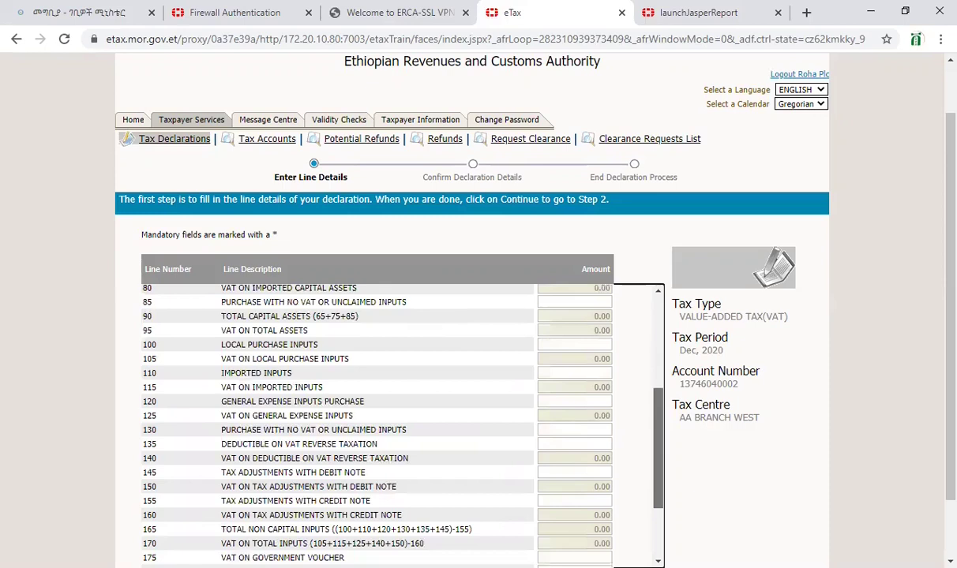
pyautogui.scroll(-1, 276, 286)
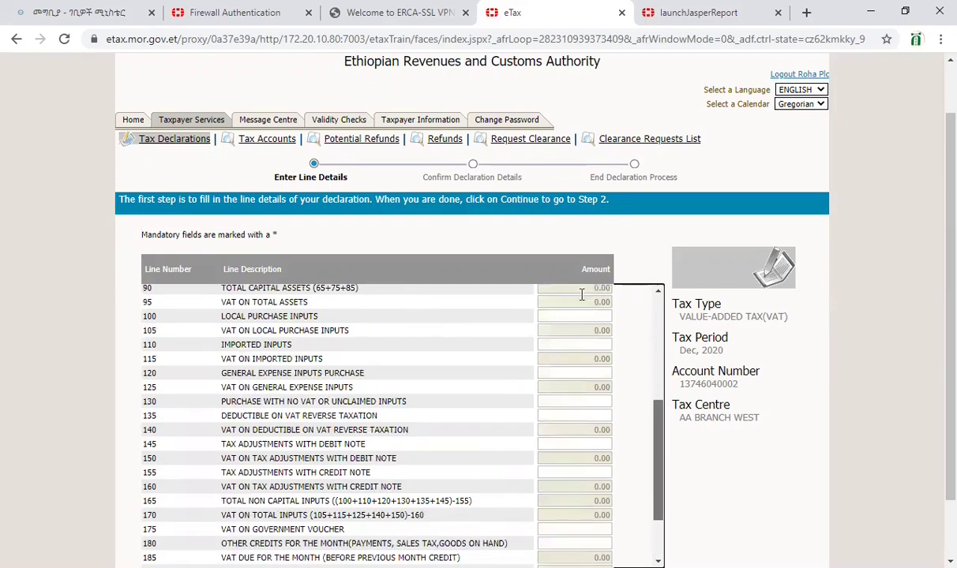
pyautogui.scroll(-3, 581, 295)
# Enter 4347.83 as the TAXABLE SALES/ SUPPLIES amount on line 5
pyautogui.scroll(12, 582, 295)
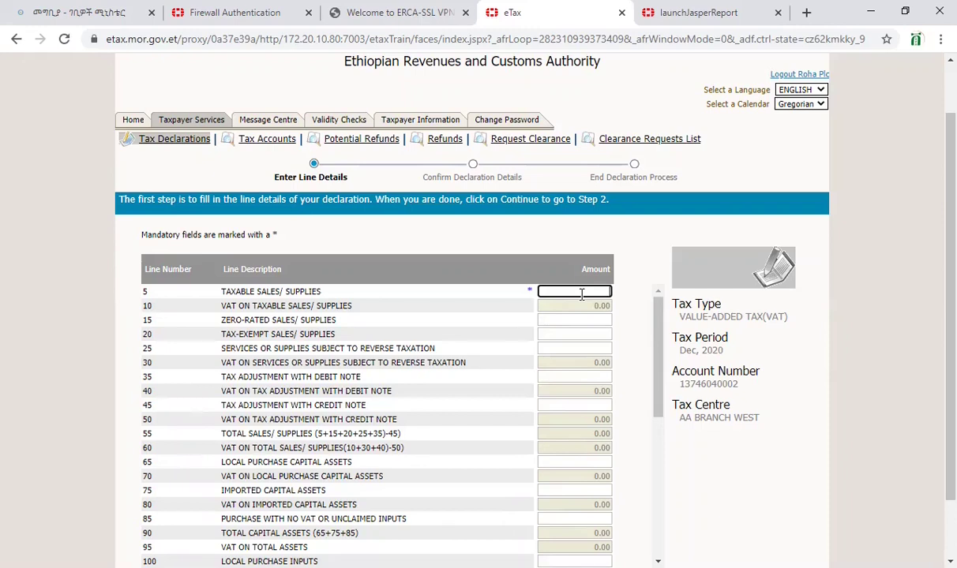
pyautogui.write('4347')
pyautogui.write('.83')
pyautogui.press('Tab')
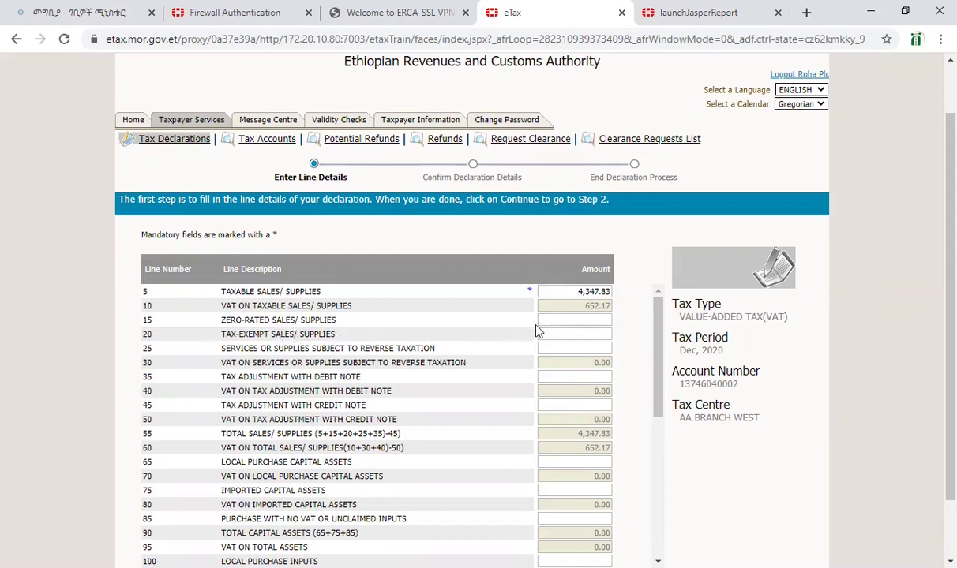
# Examine the zero-rated and tax-exempt sales lines alongside the taxable sales amount
pyautogui.click(596, 319)
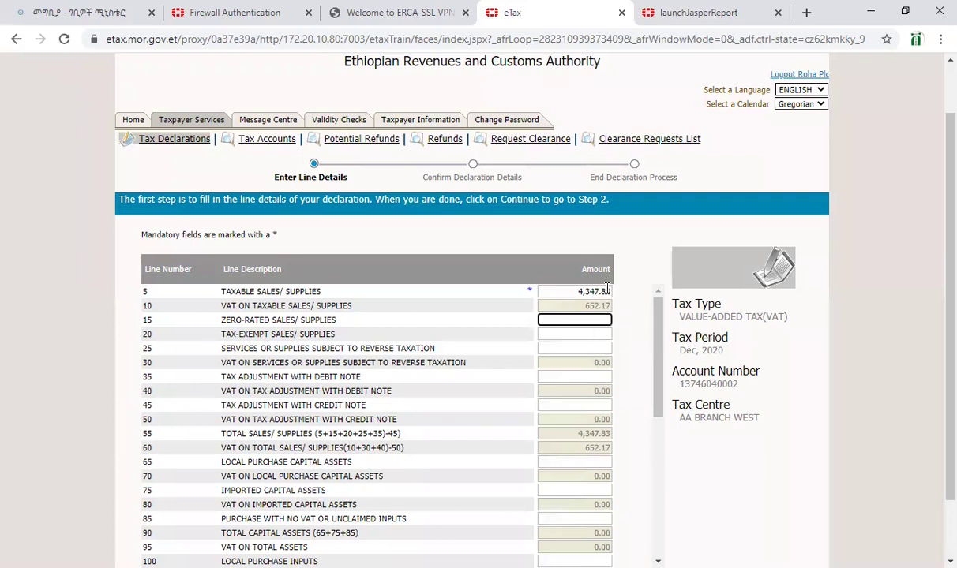
pyautogui.click(584, 334)
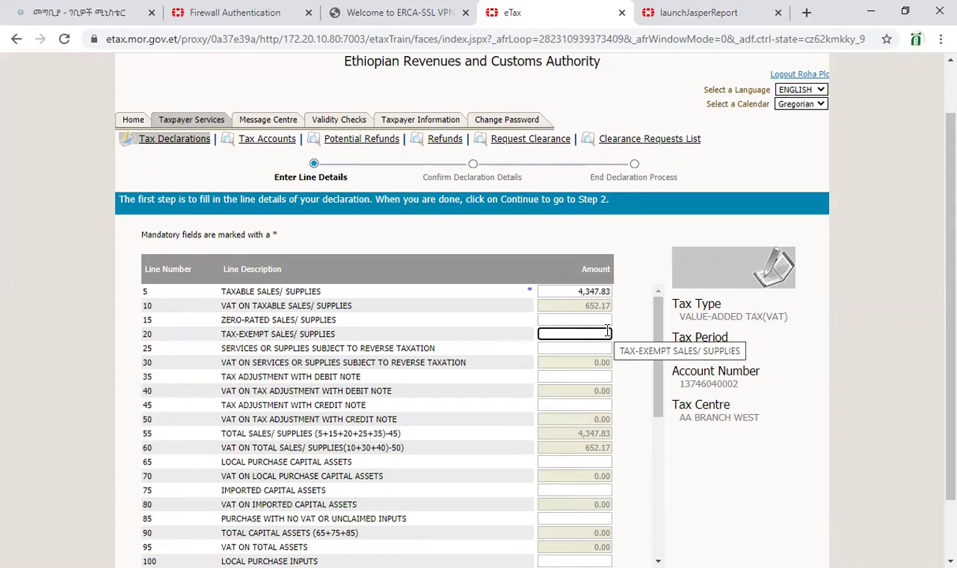
pyautogui.click(579, 292)
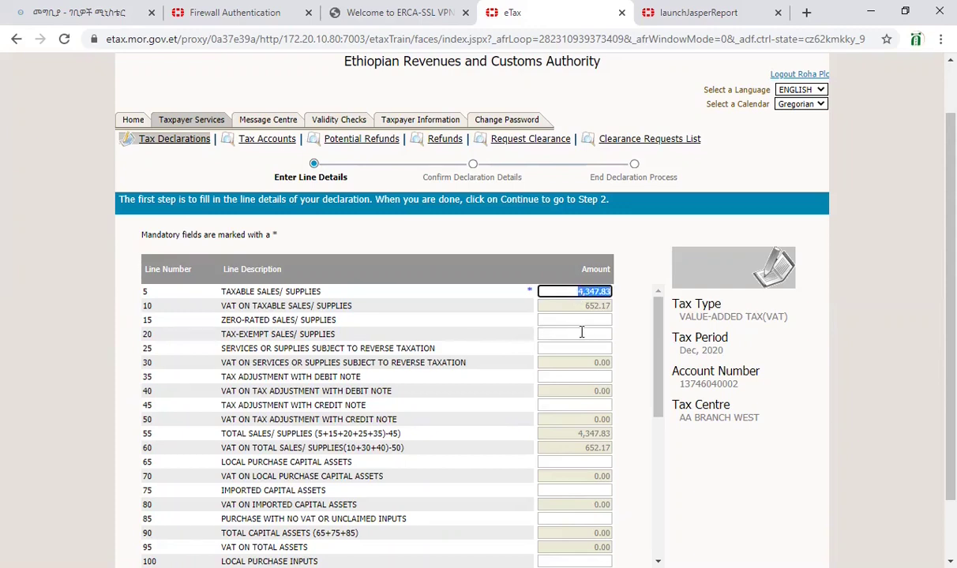
pyautogui.click(581, 332)
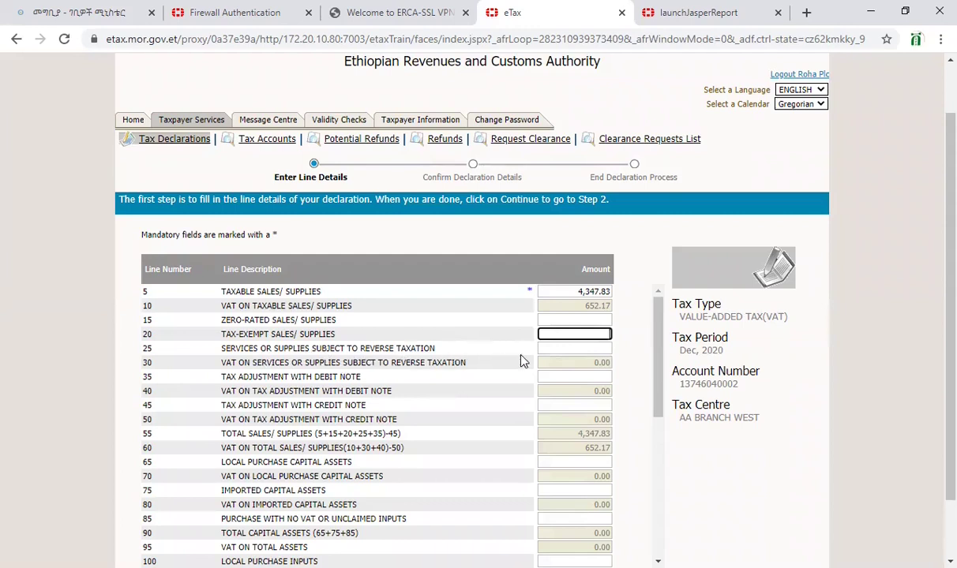
# Try to enter 8900 on line 25 for services or supplies subject to reverse taxation
pyautogui.click(557, 348)
pyautogui.write('8900')
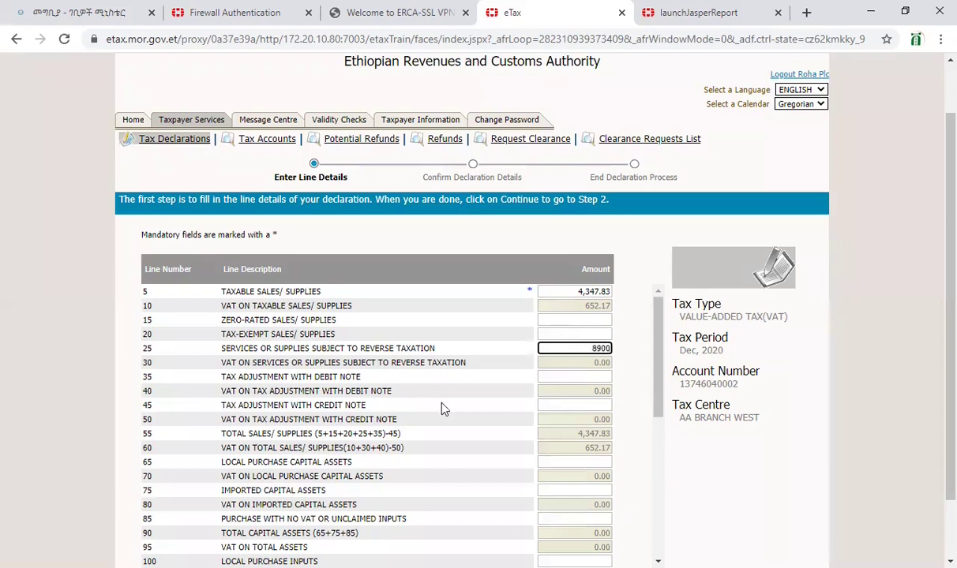
pyautogui.click(585, 375)
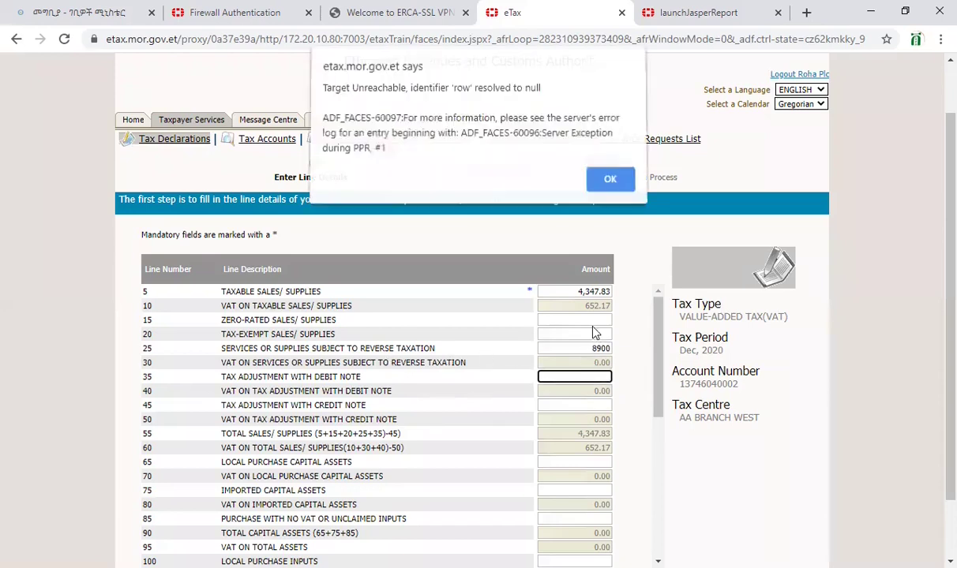
pyautogui.click(613, 184)
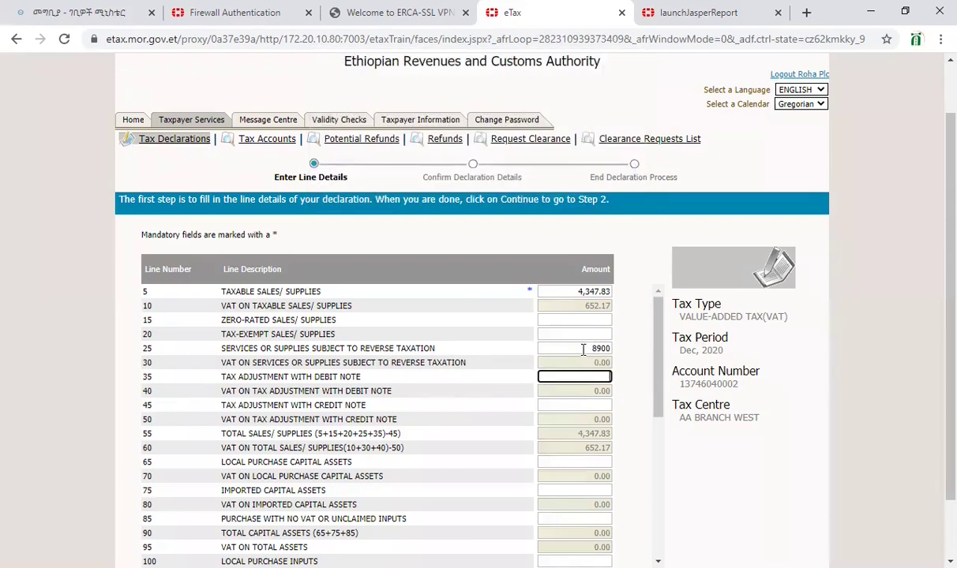
# Clear the line 25 reverse taxation amount and dismiss the server error dialogs
pyautogui.doubleClick(584, 348)
pyautogui.click(584, 348)
pyautogui.click(604, 377)
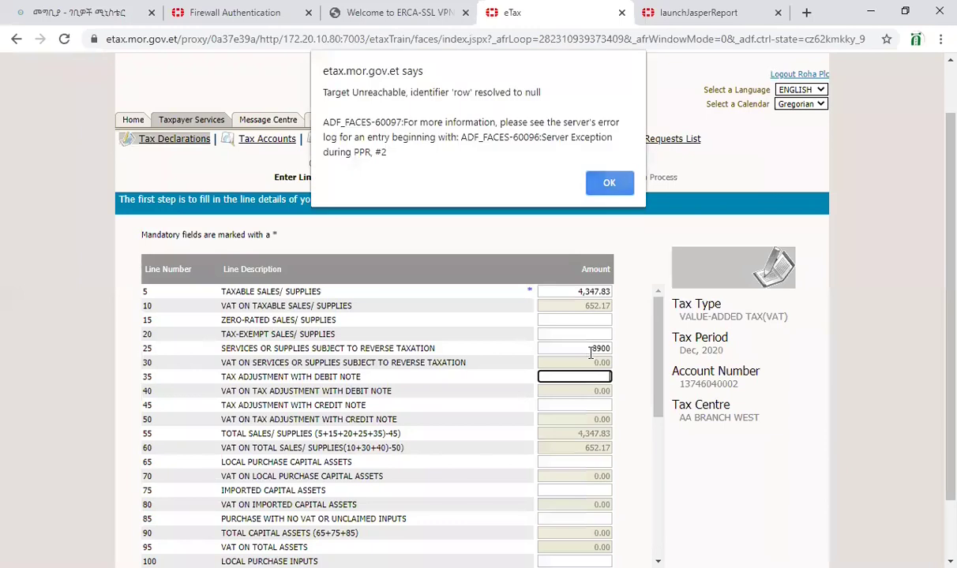
pyautogui.press('Return')
pyautogui.press('BackSpace')
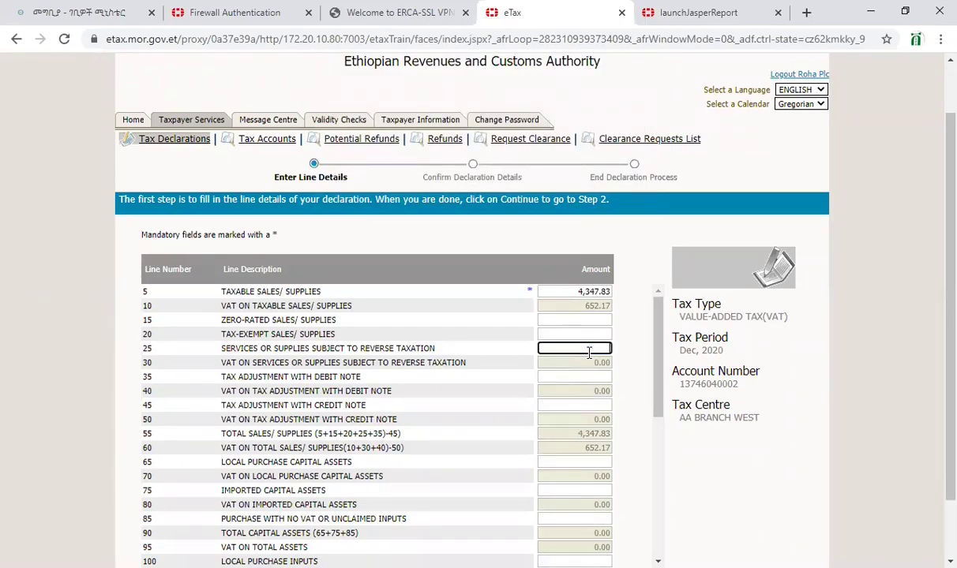
pyautogui.click(588, 376)
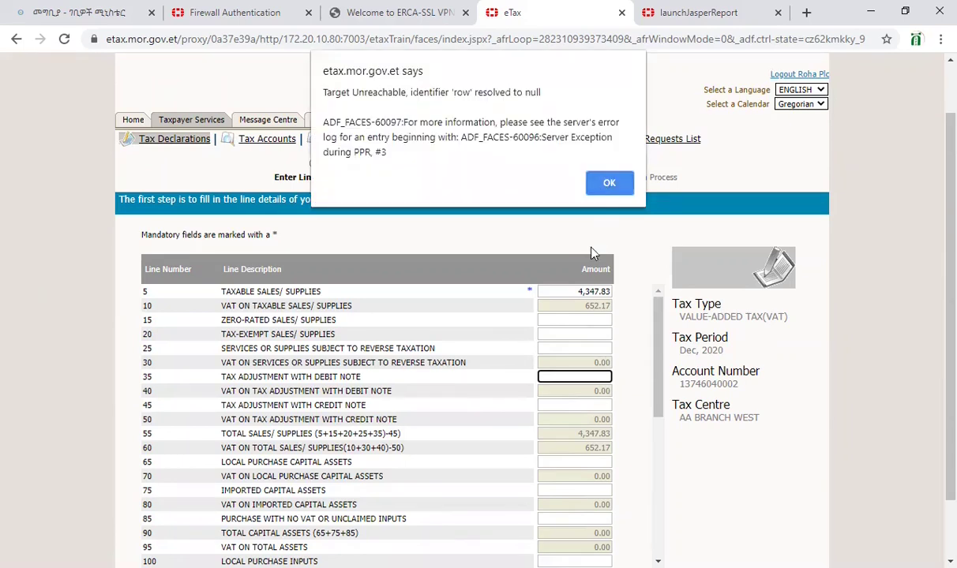
pyautogui.press('Return')
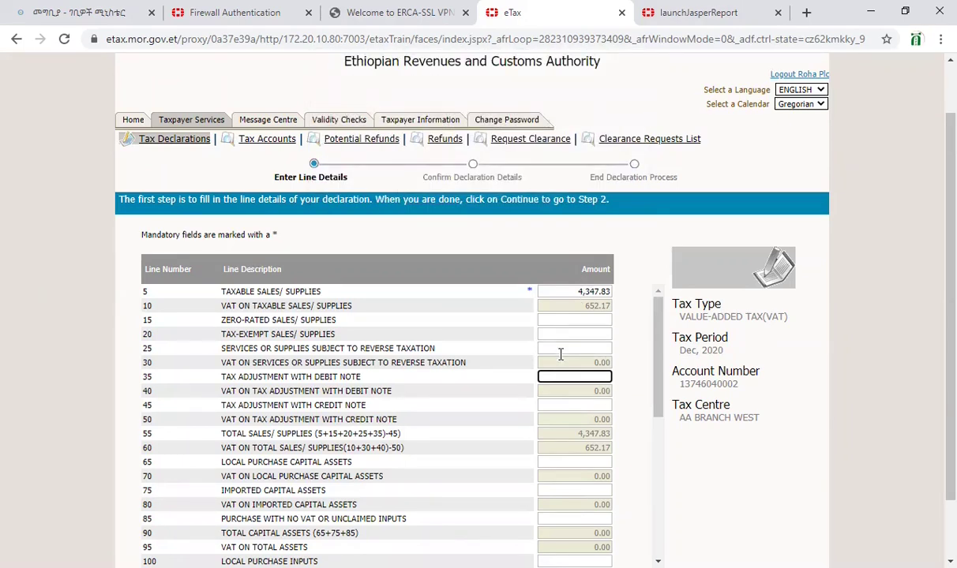
# Review the debit and credit note adjustment lines and the total sales formulas on lines 55 and 60
pyautogui.scroll(-1, 560, 354)
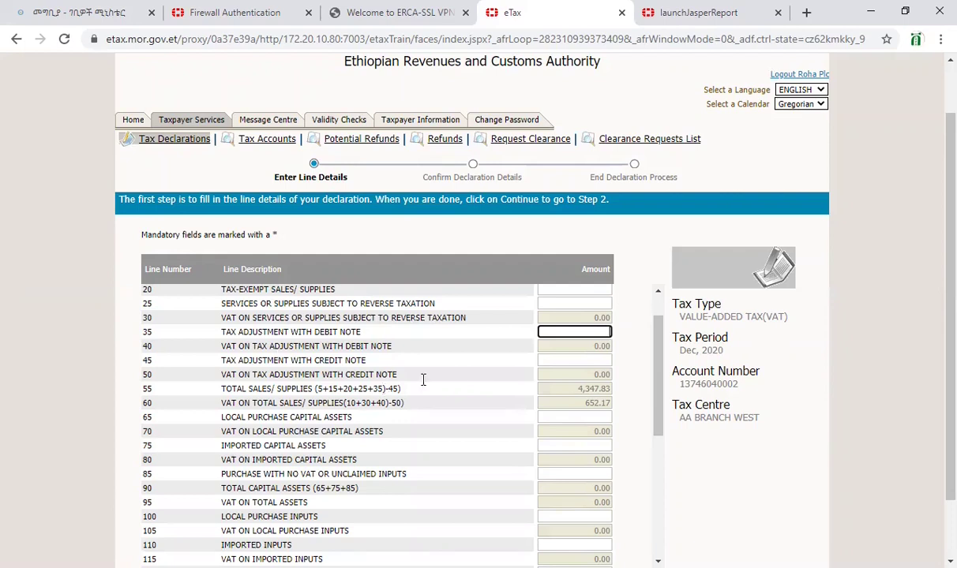
pyautogui.click(569, 360)
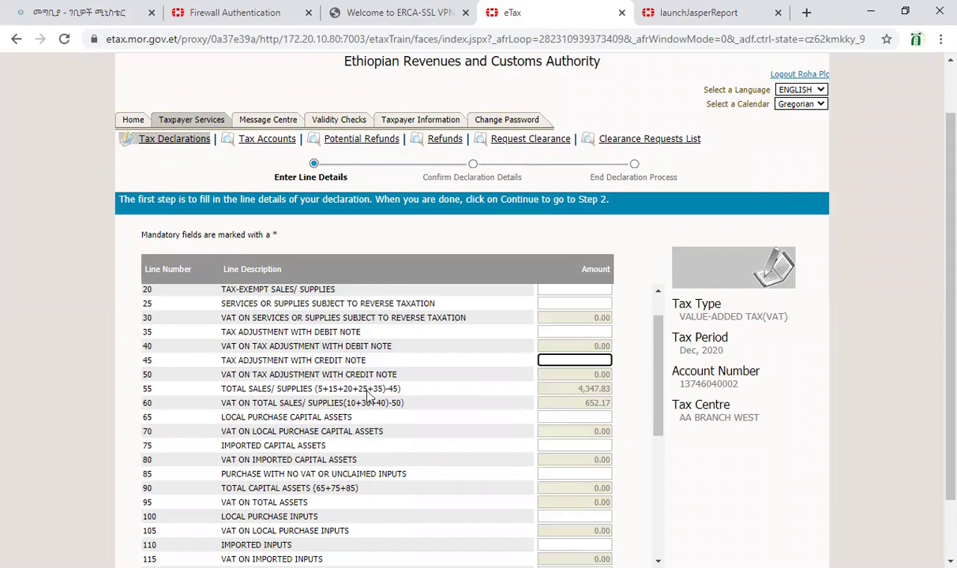
pyautogui.scroll(1, 598, 331)
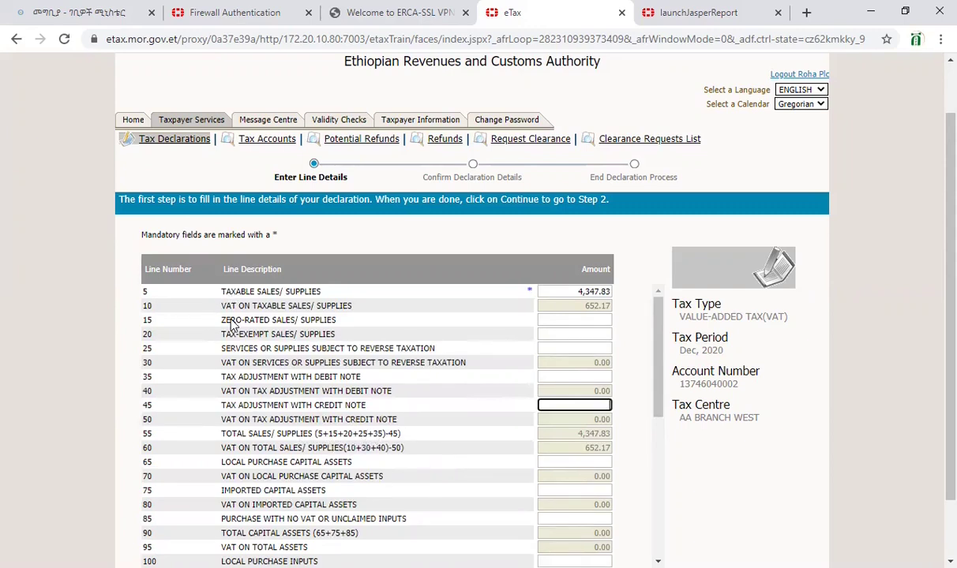
pyautogui.click(381, 453)
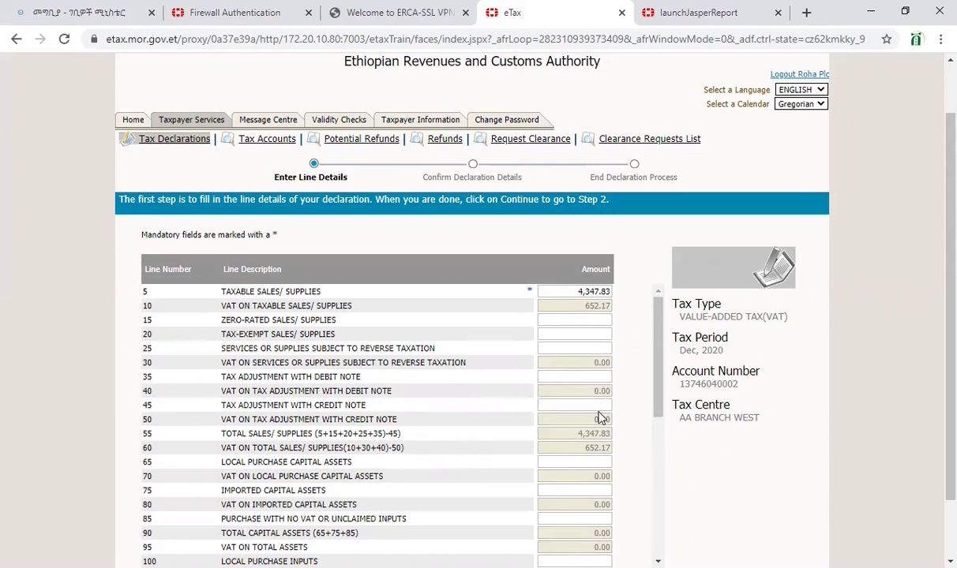
pyautogui.press('Tab')
pyautogui.press('Tab')
pyautogui.scroll(-1, 521, 390)
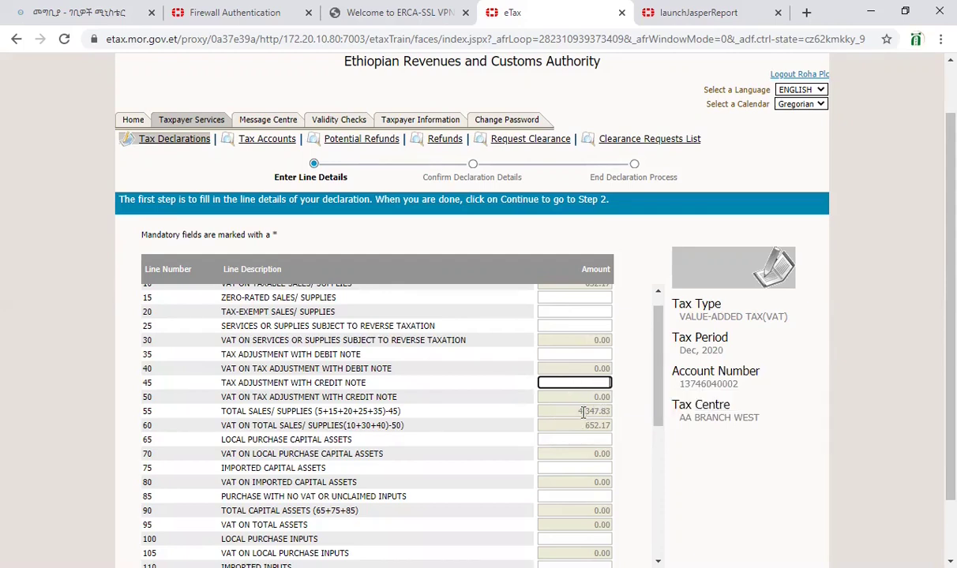
pyautogui.scroll(-1, 583, 411)
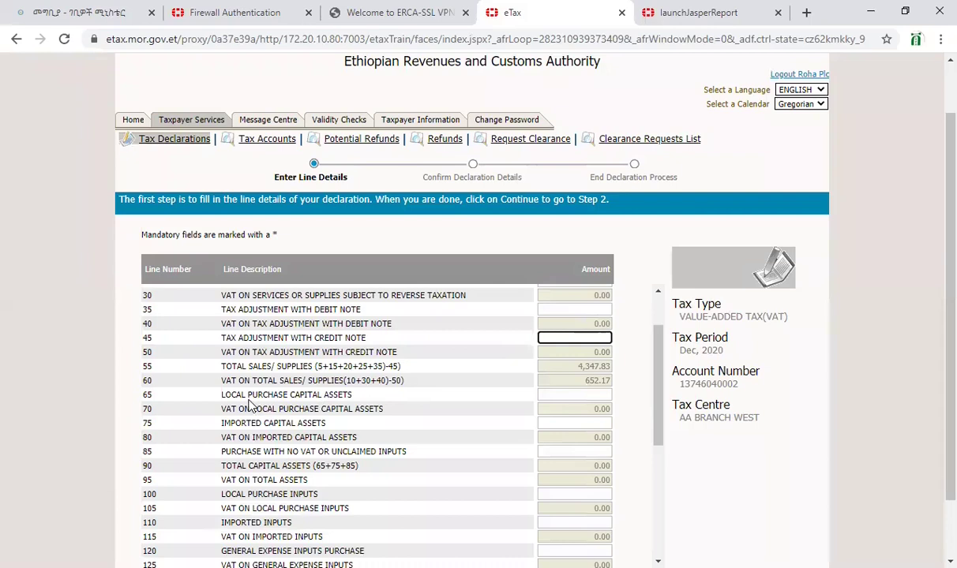
# Examine the capital asset lines 65 to 95, covering local purchases, imports, purchases without VAT, and totals
pyautogui.click(215, 399)
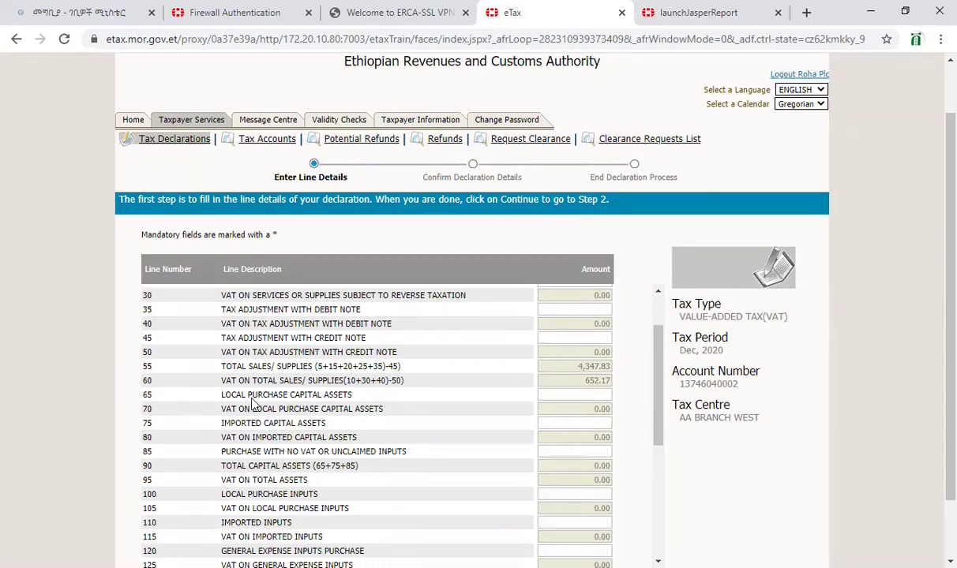
pyautogui.click(606, 394)
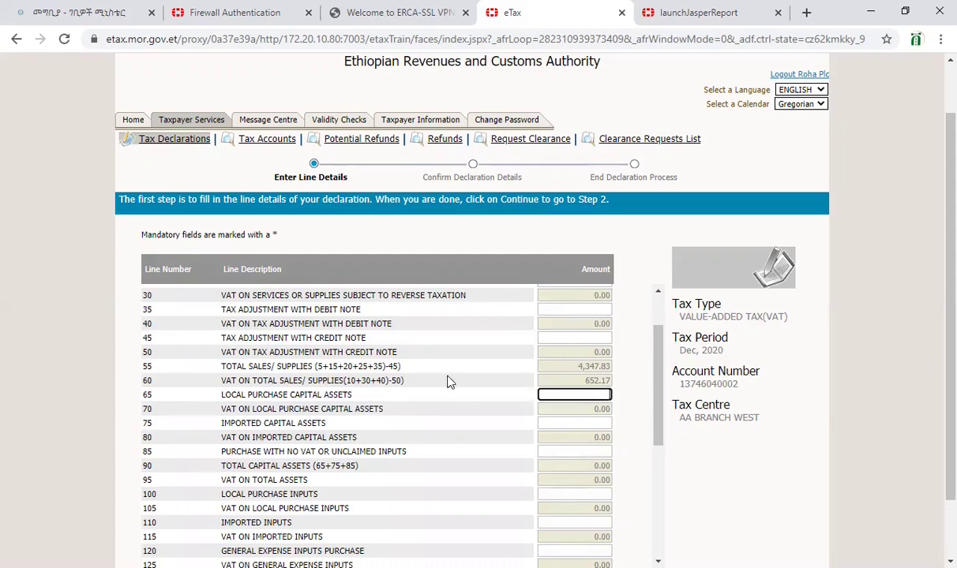
pyautogui.scroll(-1, 451, 371)
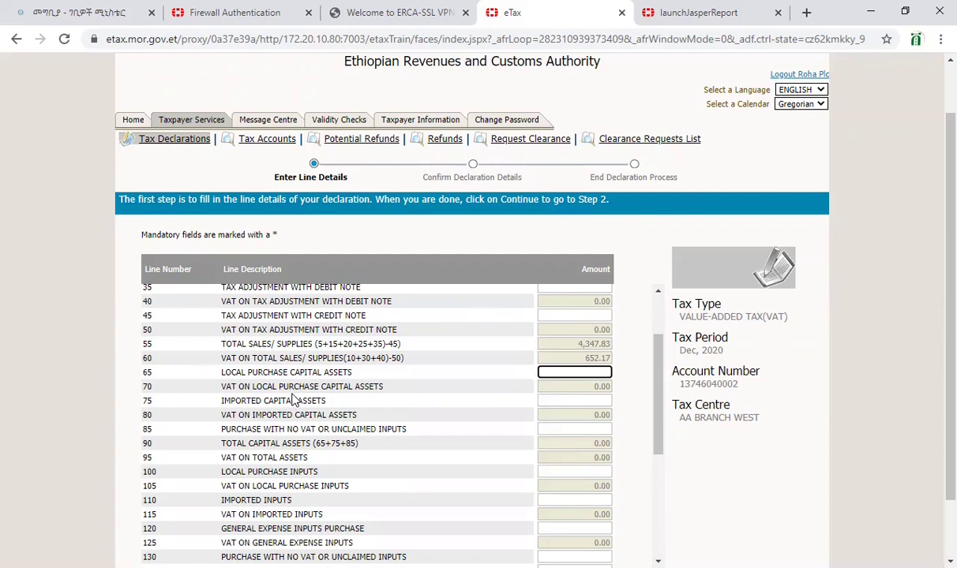
pyautogui.click(574, 399)
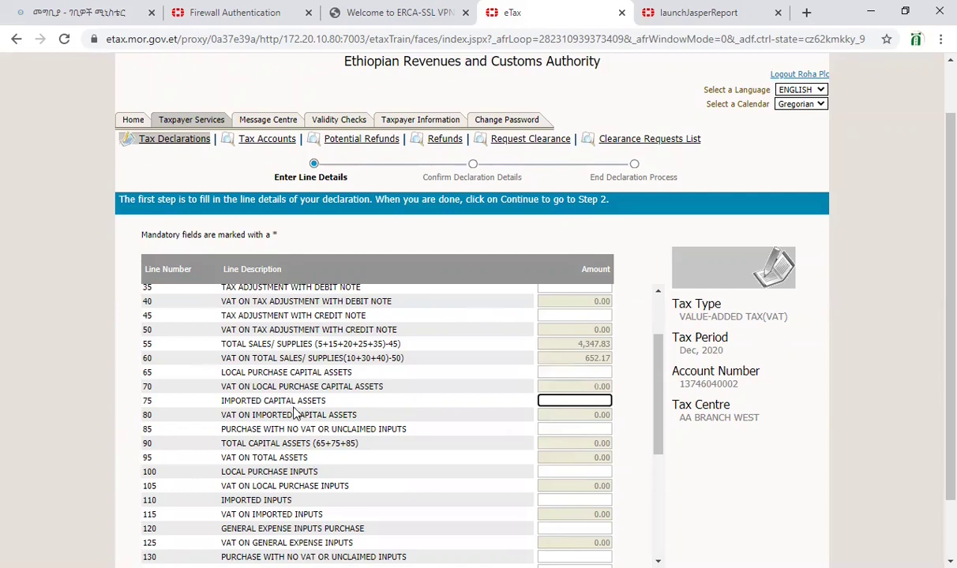
pyautogui.scroll(-1, 288, 386)
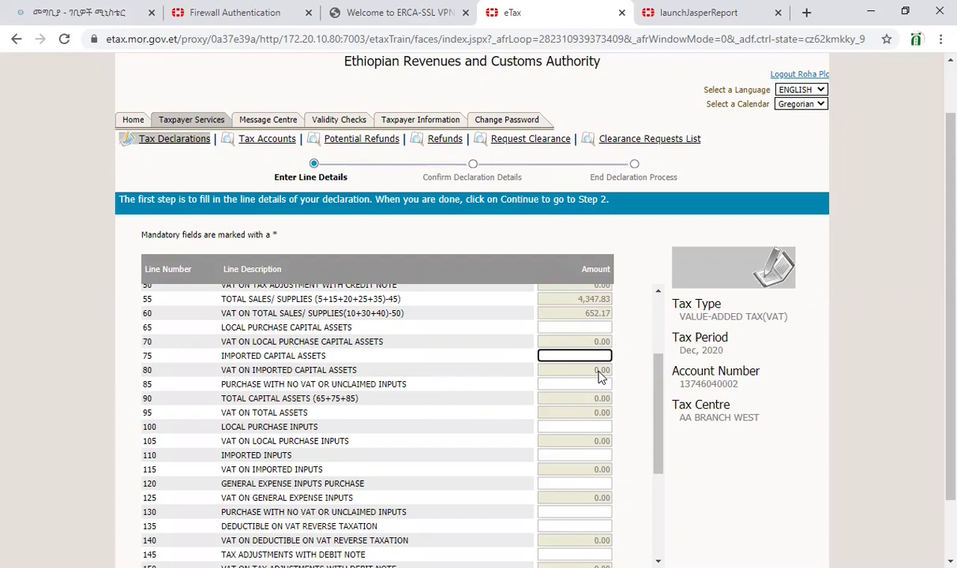
pyautogui.click(566, 386)
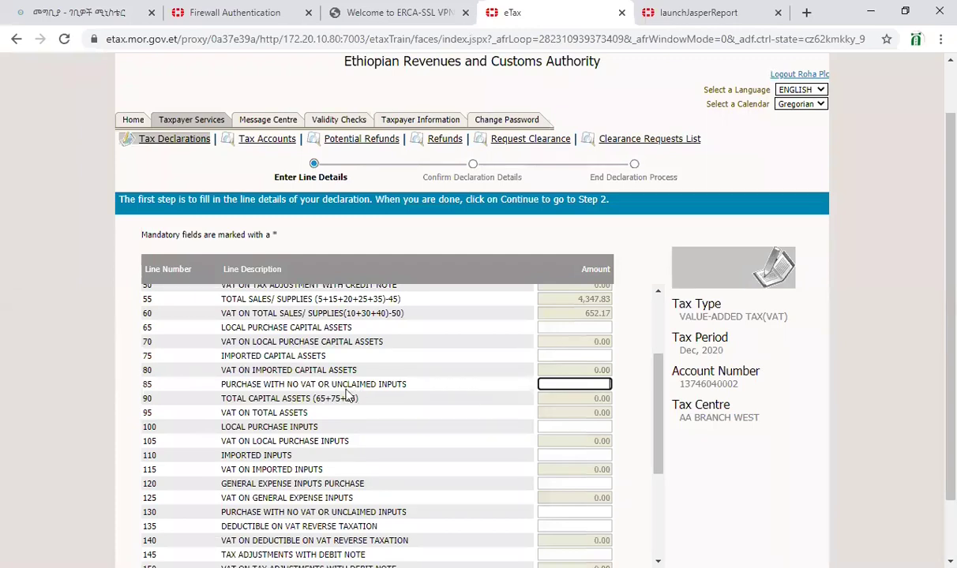
pyautogui.click(581, 408)
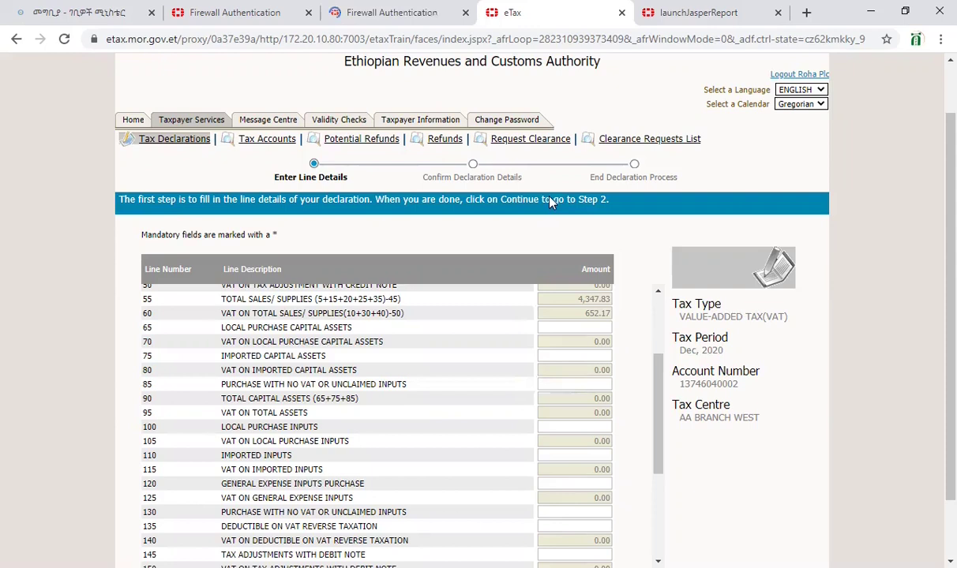
pyautogui.scroll(-1, 551, 204)
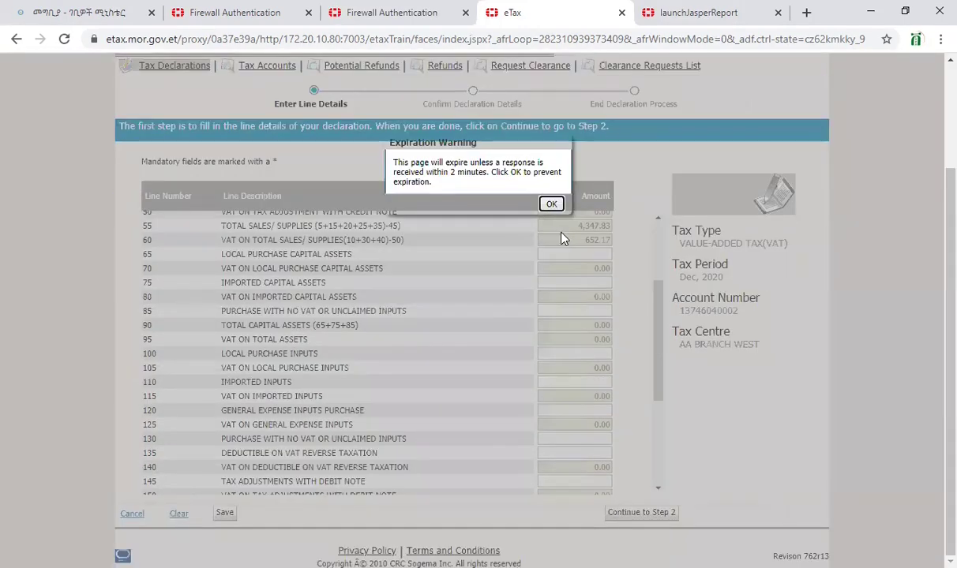
# Dismiss the page expiration warning and examine the local and imported purchase input lines 100 to 115
pyautogui.click(551, 204)
pyautogui.scroll(3, 440, 340)
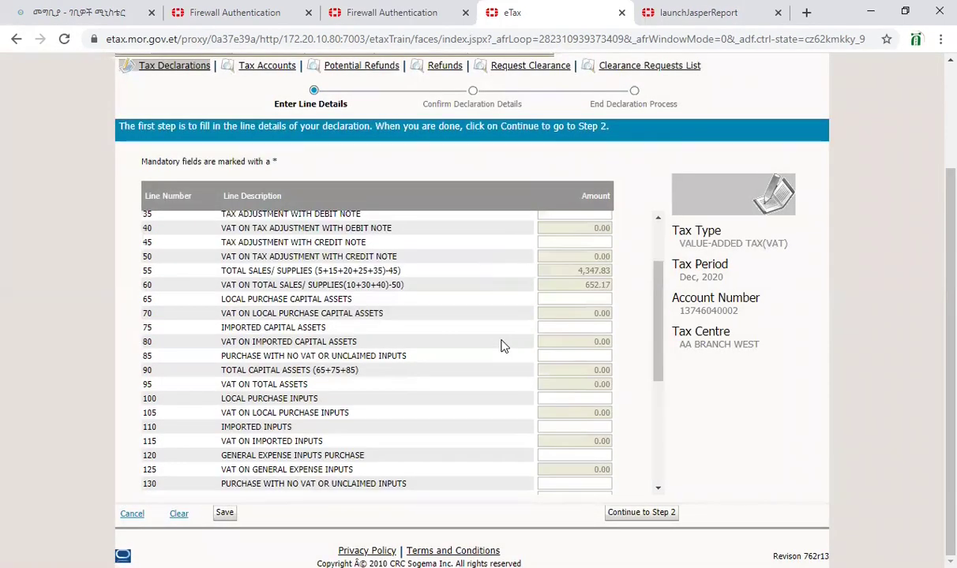
pyautogui.scroll(-2, 515, 348)
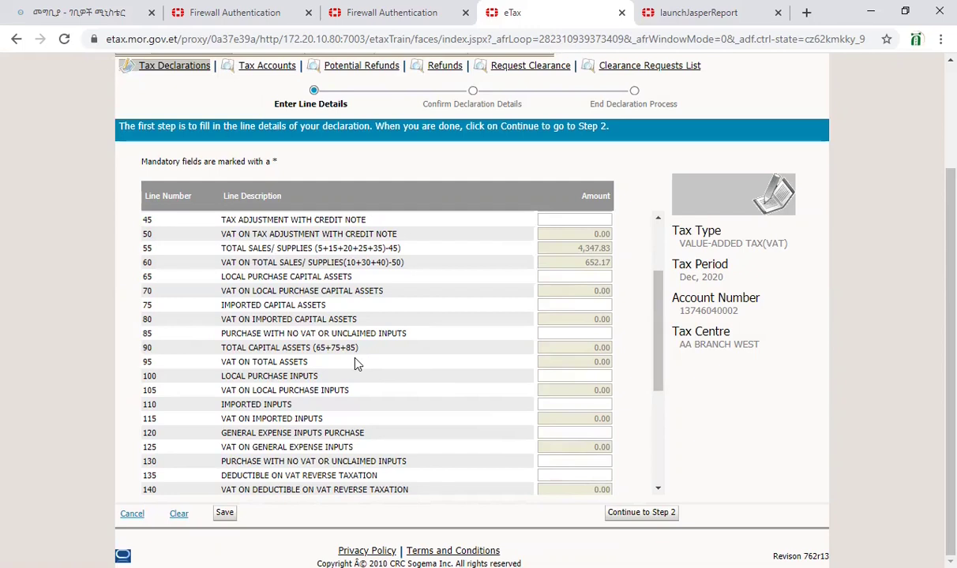
pyautogui.scroll(-1, 315, 359)
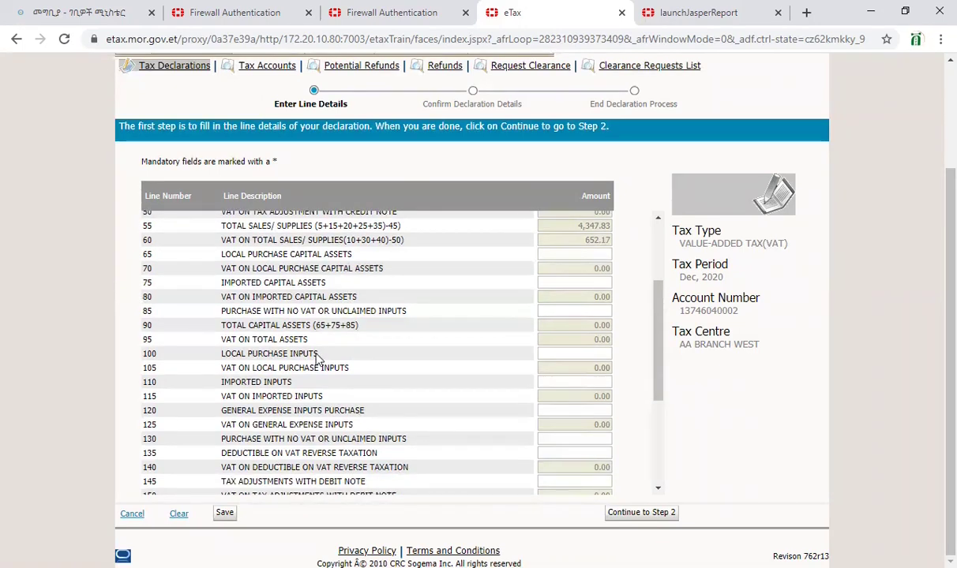
pyautogui.click(561, 352)
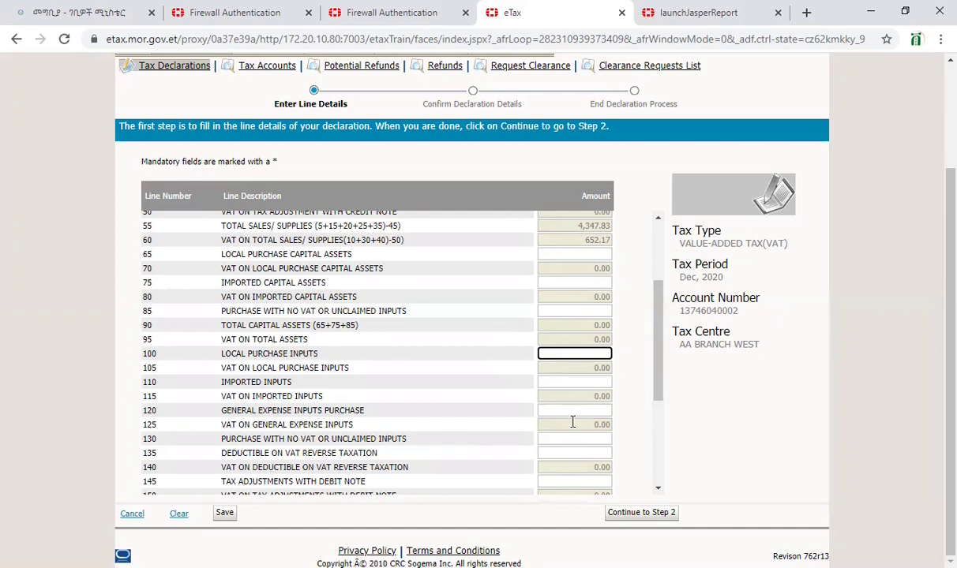
pyautogui.scroll(1, 241, 381)
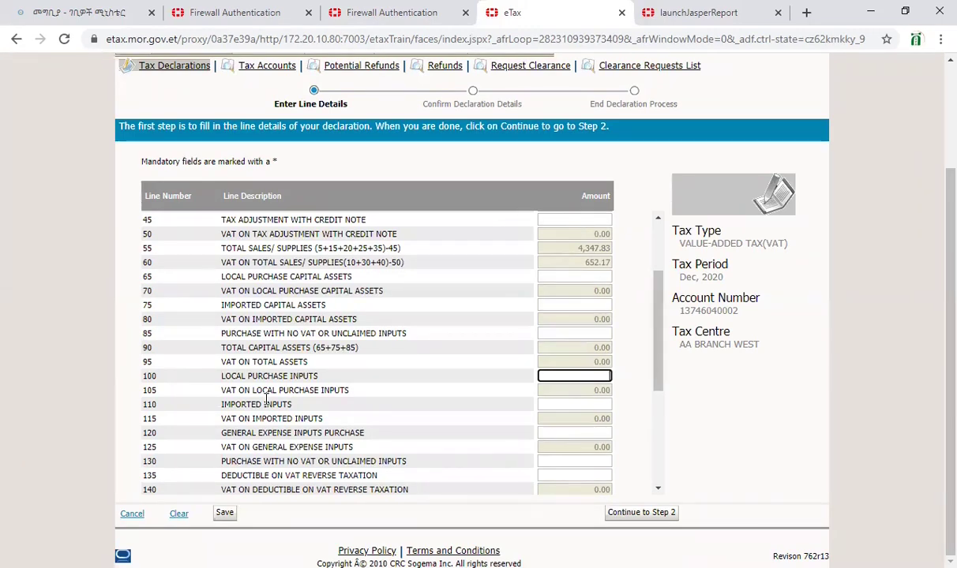
pyautogui.click(554, 404)
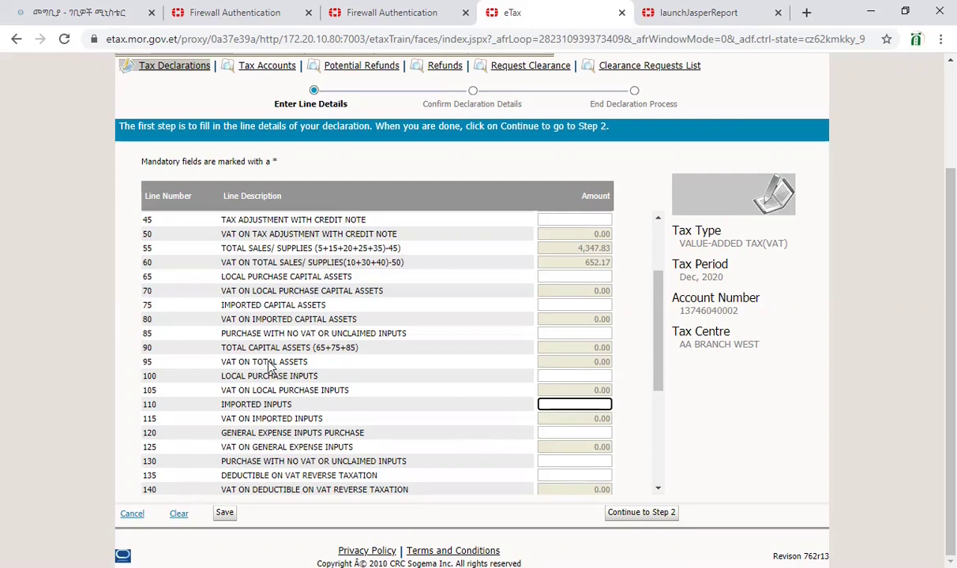
pyautogui.click(582, 379)
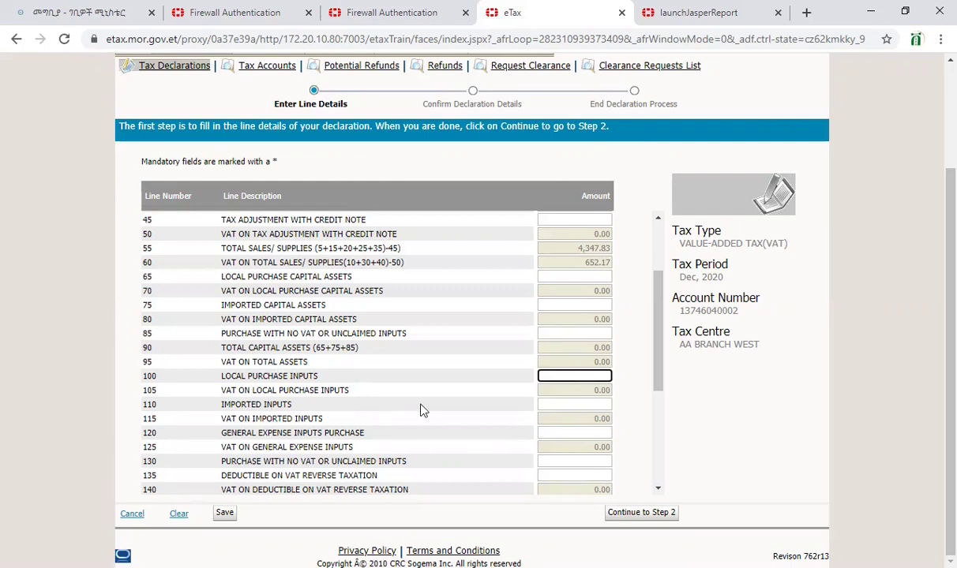
pyautogui.press('Tab')
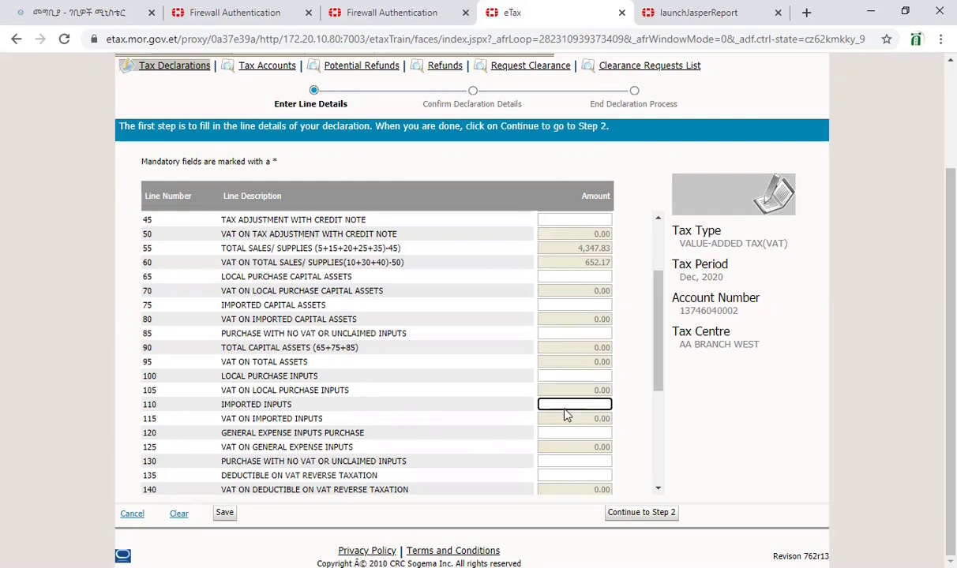
# Enter 8347.82 on line 120 for general expense inputs purchase
pyautogui.scroll(-1, 576, 401)
pyautogui.scroll(-1, 579, 360)
pyautogui.scroll(-1, 579, 359)
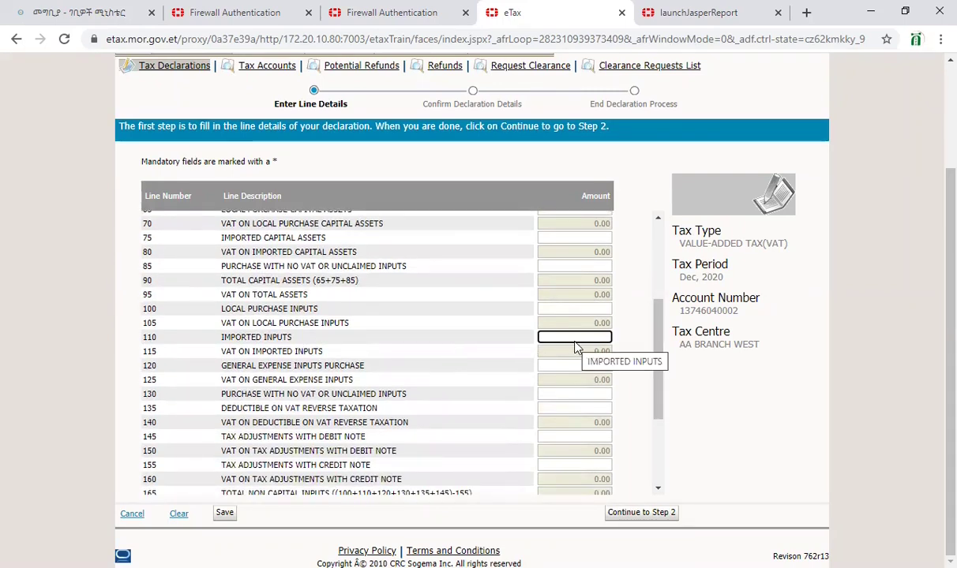
pyautogui.click(577, 362)
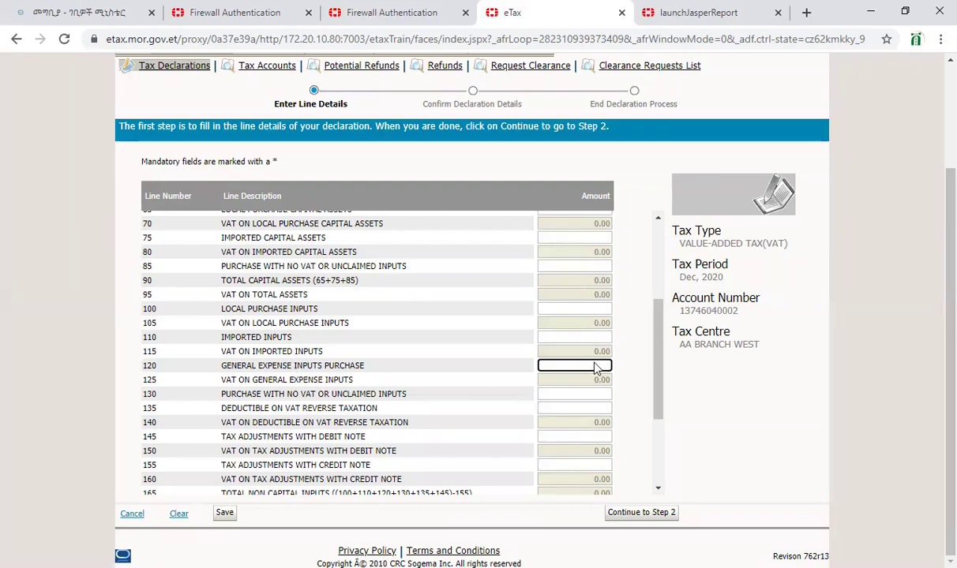
pyautogui.write('8347')
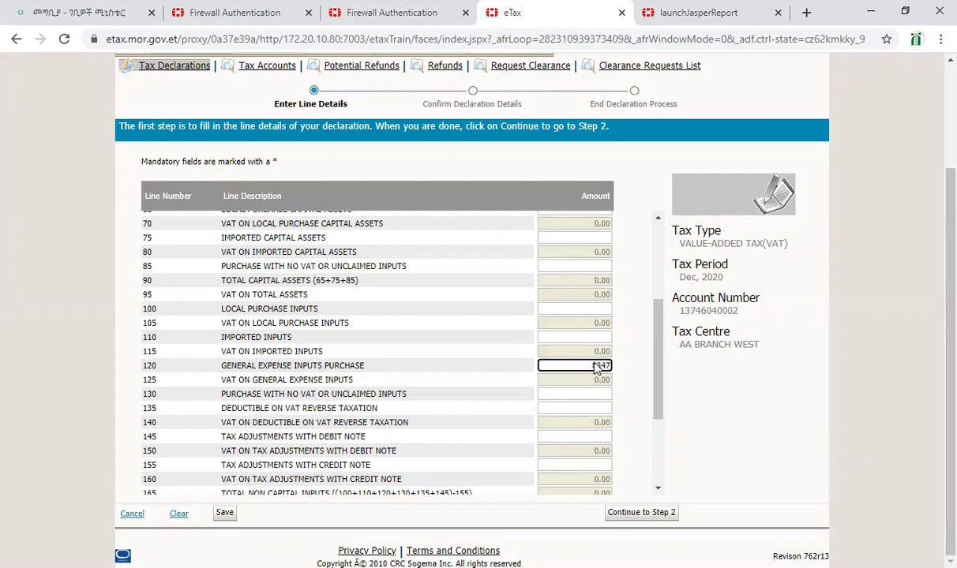
pyautogui.write('.82')
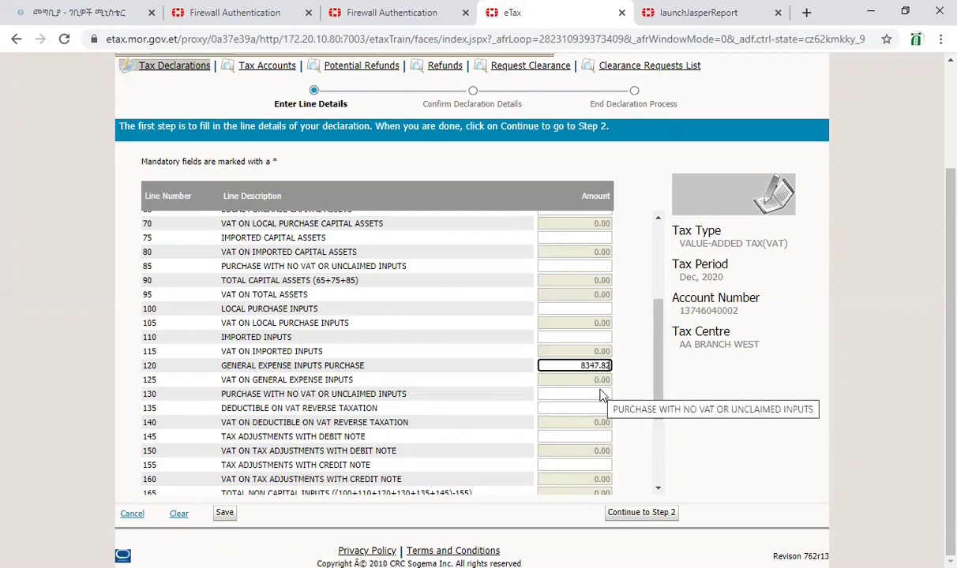
pyautogui.click(601, 394)
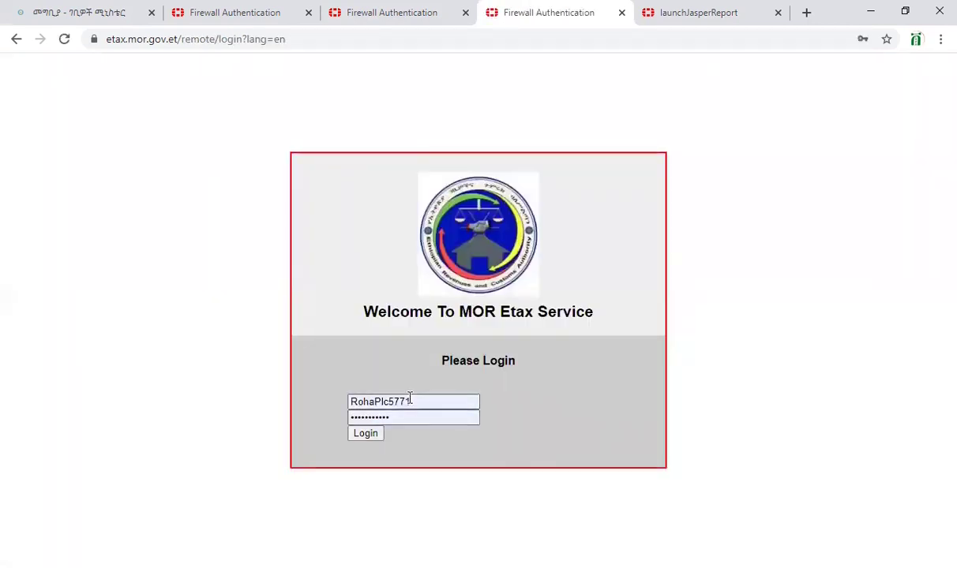
# Try to log in to the MOR Etax Service with the first saved username and password
pyautogui.click(365, 433)
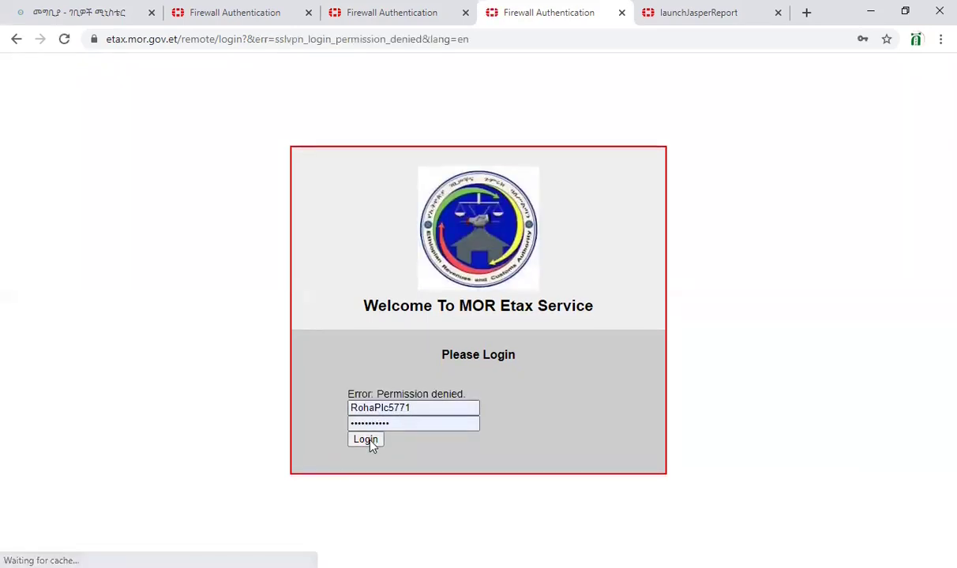
pyautogui.click(420, 409)
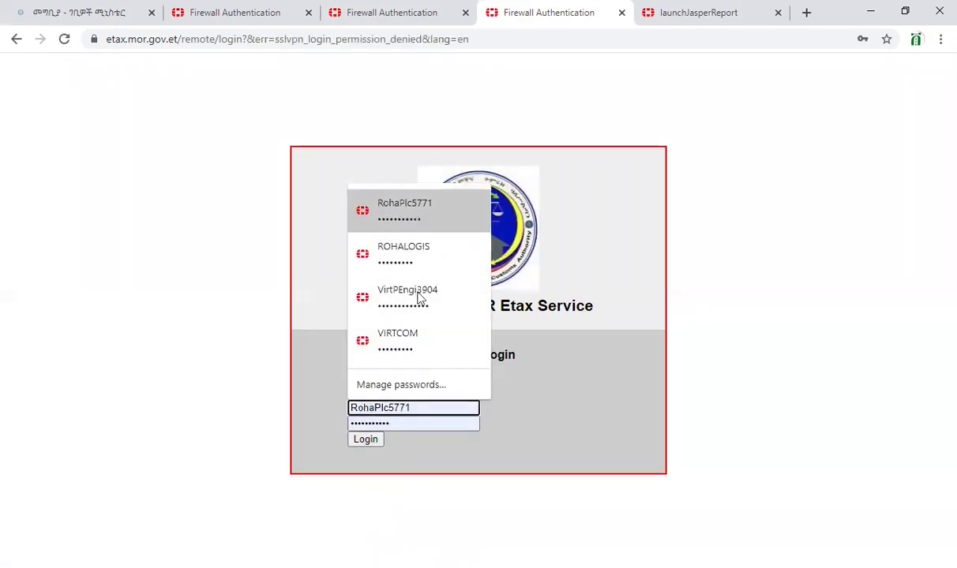
pyautogui.press('Escape')
pyautogui.click(400, 425)
pyautogui.click(412, 223)
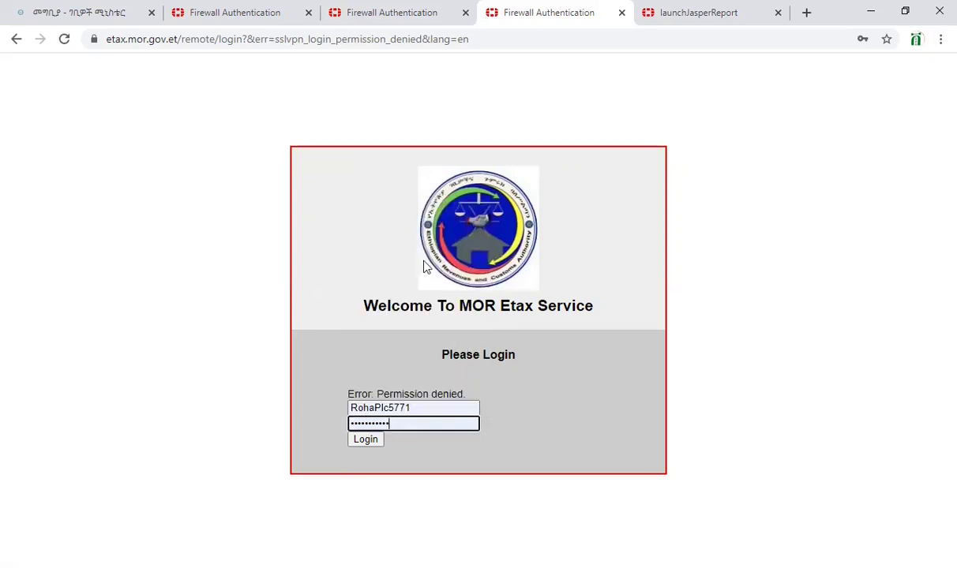
pyautogui.click(370, 441)
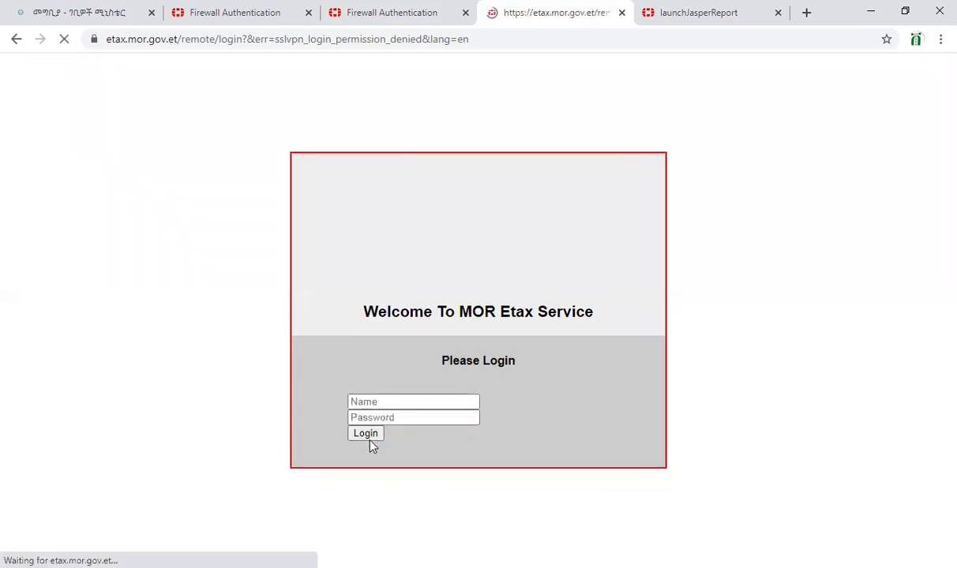
# Log in to the MOR Etax Service with the second saved username and its password
pyautogui.click(423, 408)
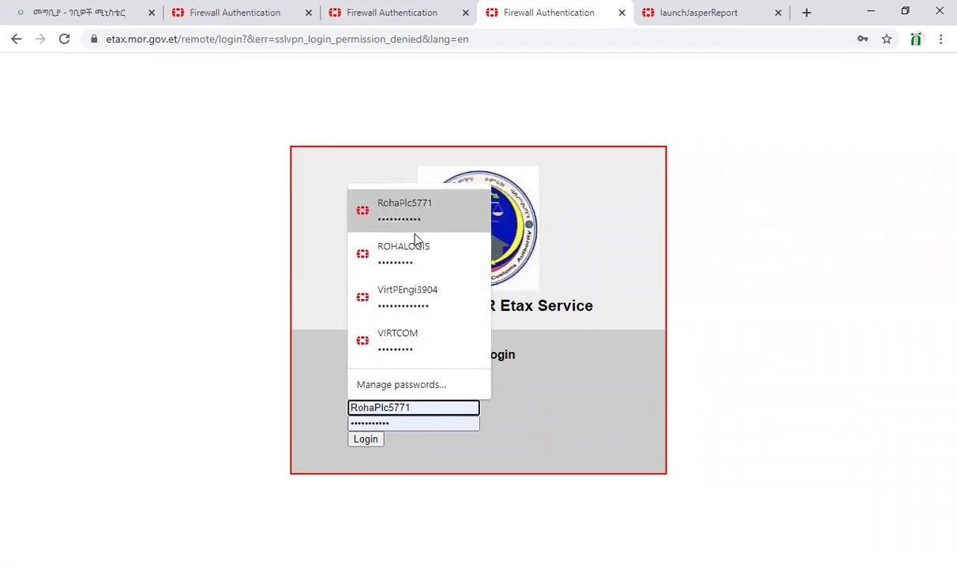
pyautogui.click(417, 254)
pyautogui.click(425, 426)
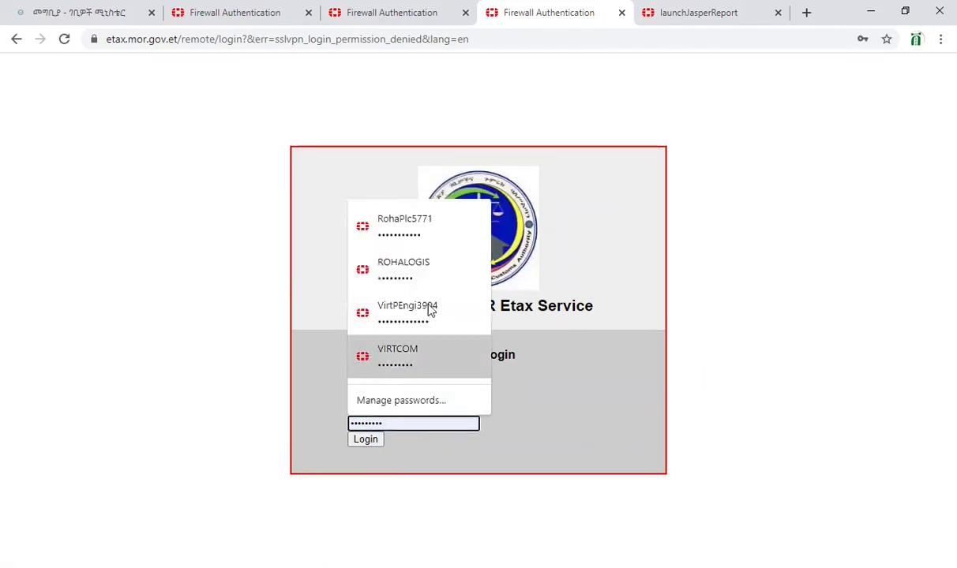
pyautogui.click(433, 273)
pyautogui.click(366, 445)
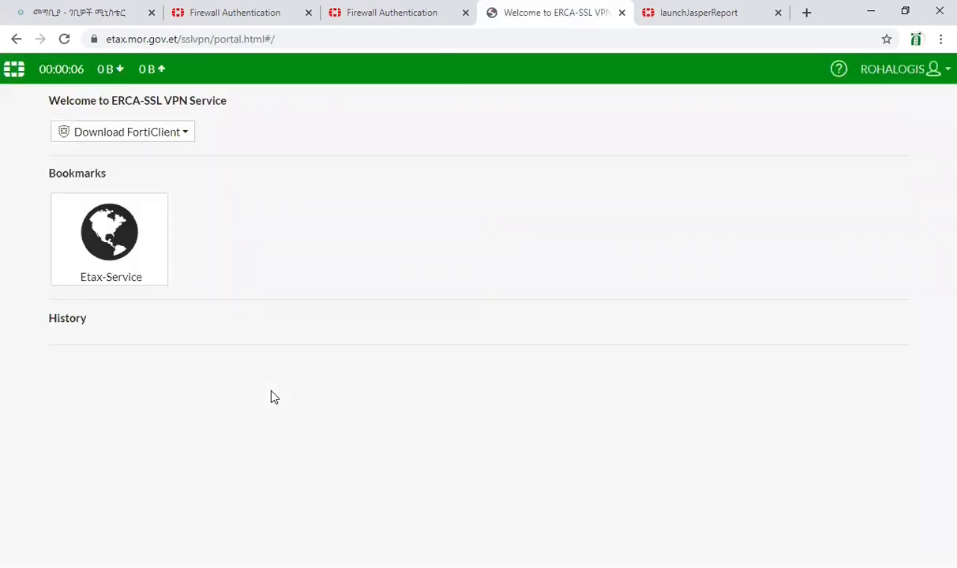
# Open the Etax-Service bookmark and log in to the tax portal with the taxpayer's other saved username and password
pyautogui.click(148, 248)
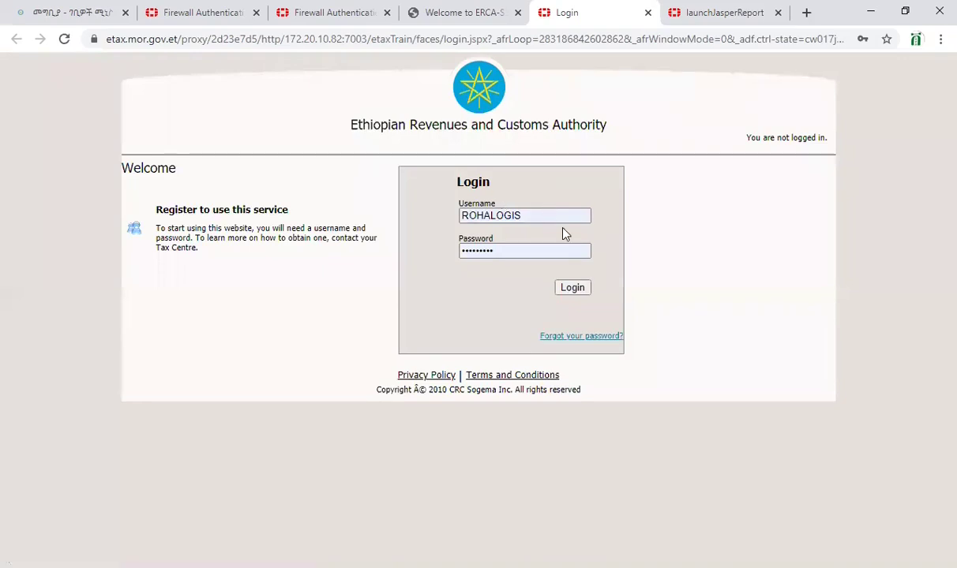
pyautogui.click(559, 215)
pyautogui.click(536, 286)
pyautogui.click(524, 250)
pyautogui.click(496, 322)
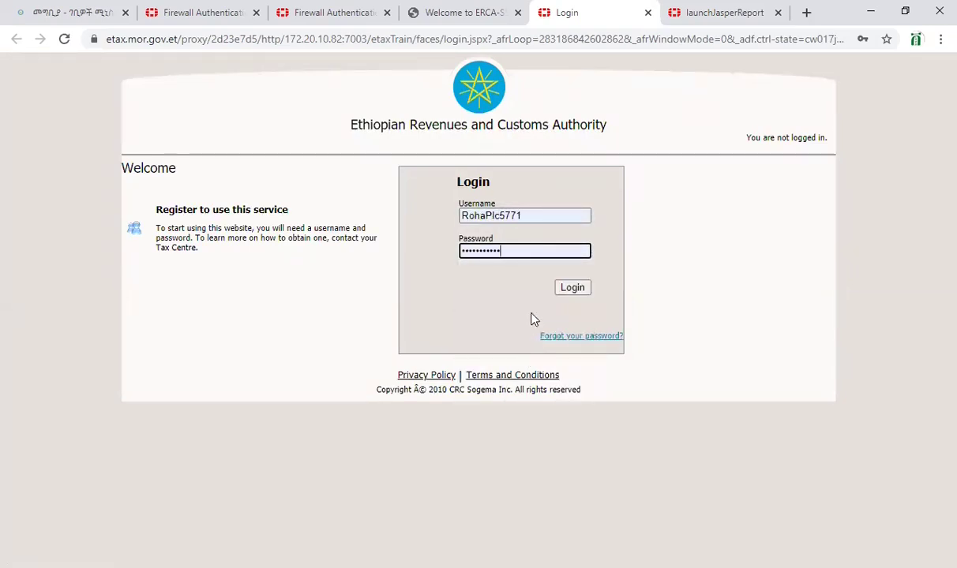
pyautogui.click(572, 289)
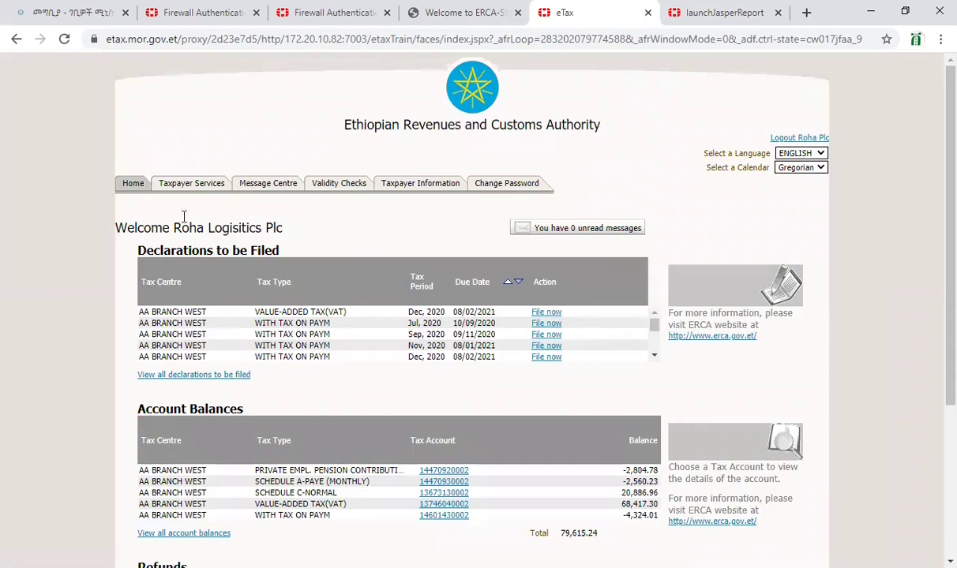
# Start filing the Dec, 2020 value-added tax declaration from the taxpayer's tax declarations
pyautogui.click(194, 189)
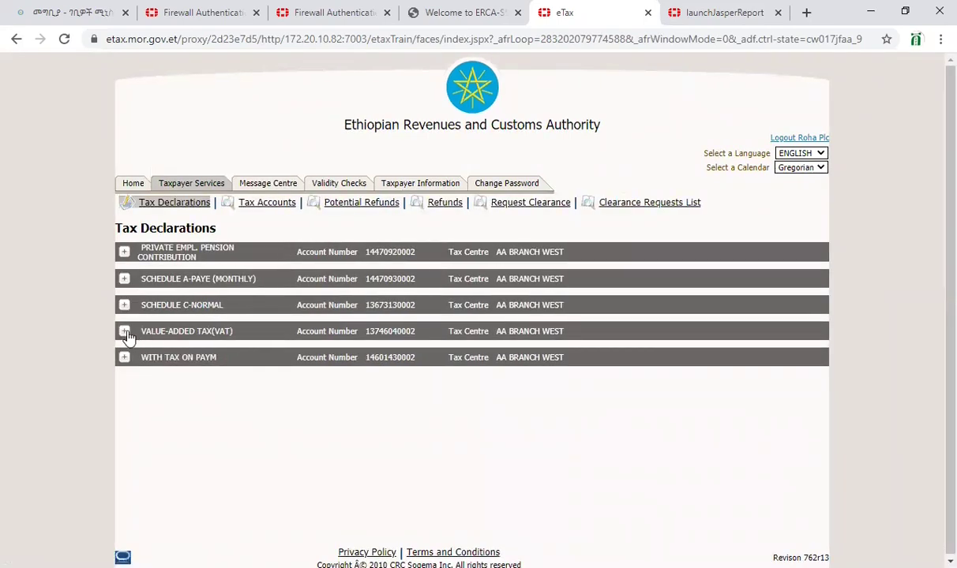
pyautogui.click(124, 332)
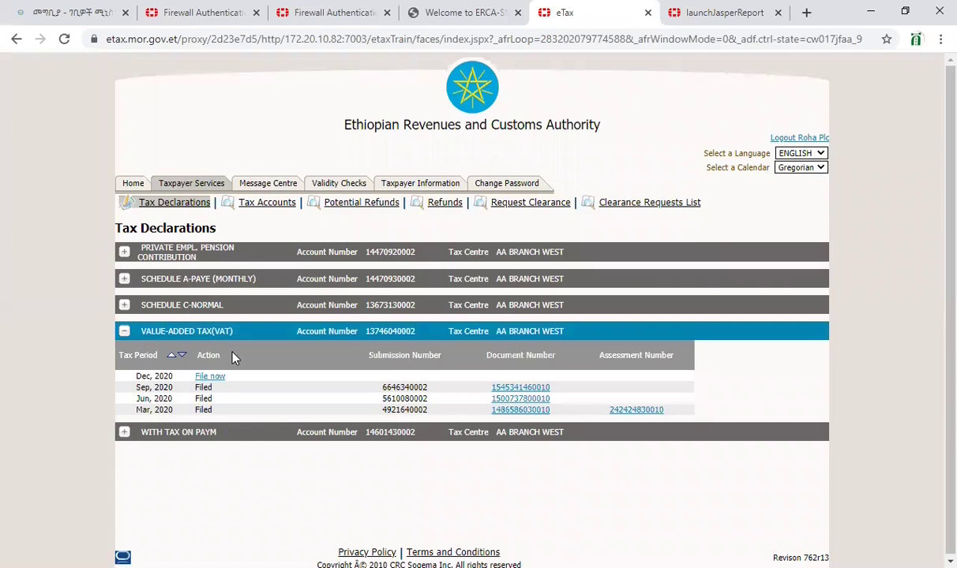
pyautogui.click(219, 379)
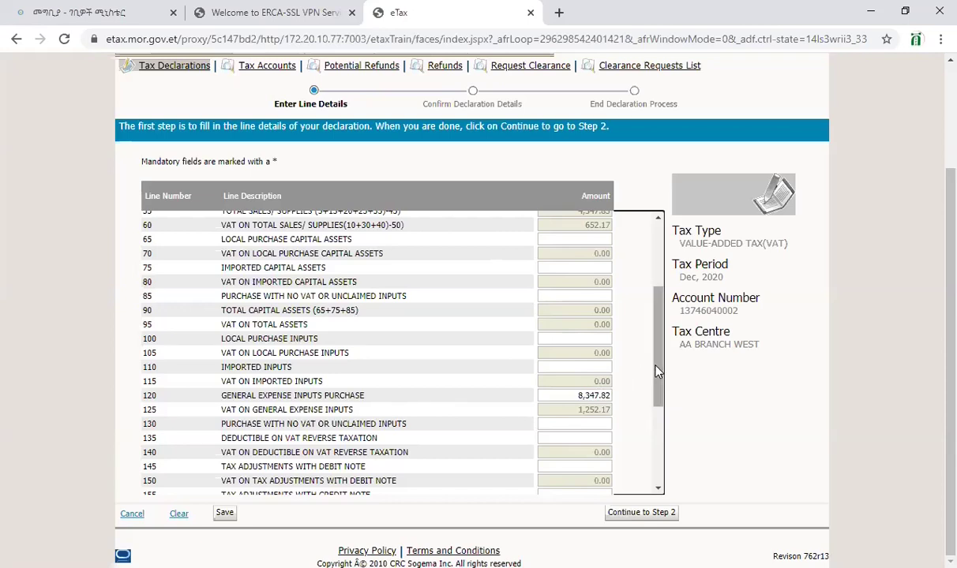
# Review the general expense amount on line 120 and the line 130 field for purchases with no VAT or unclaimed inputs
pyautogui.moveTo(657, 371); pyautogui.dragTo(657, 394)
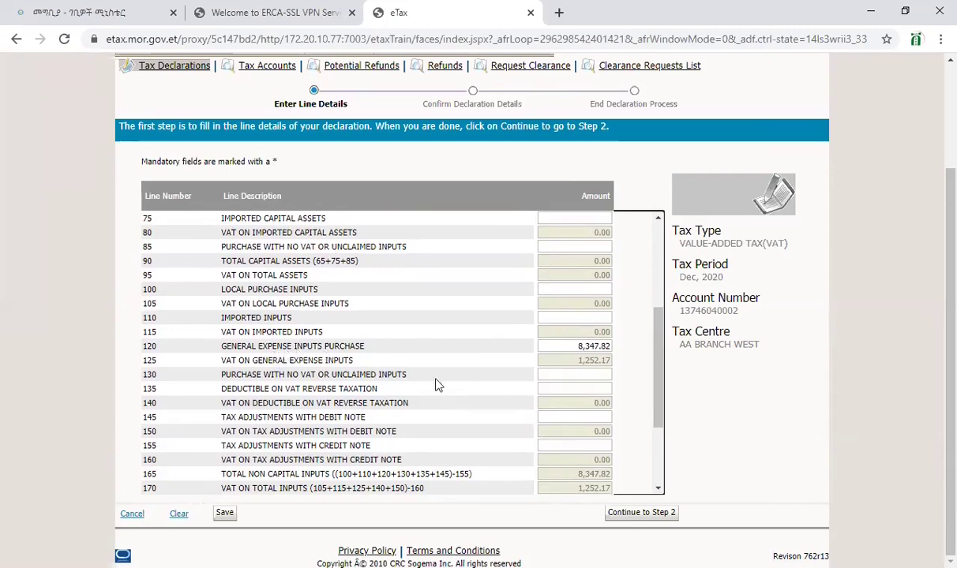
pyautogui.doubleClick(580, 346)
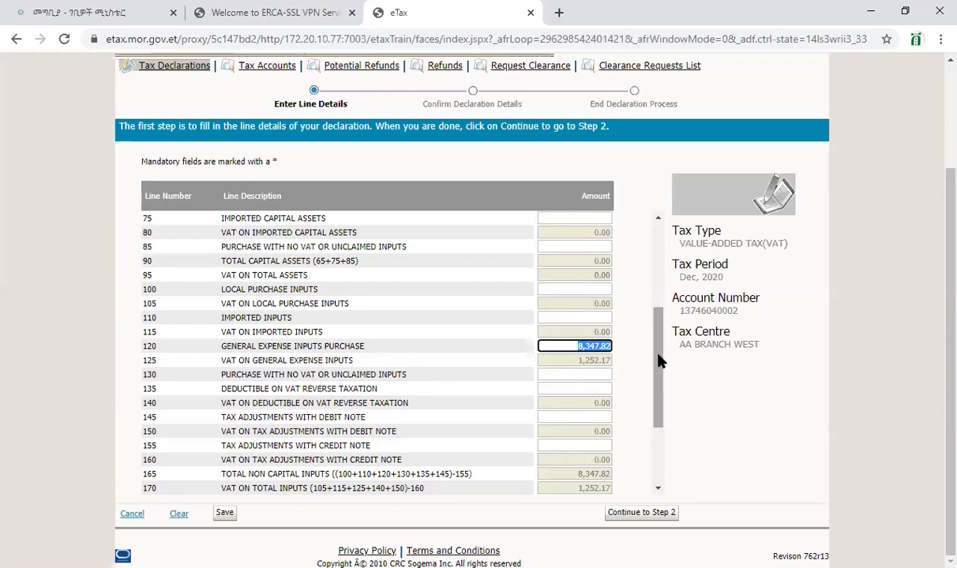
pyautogui.moveTo(660, 361); pyautogui.dragTo(660, 366)
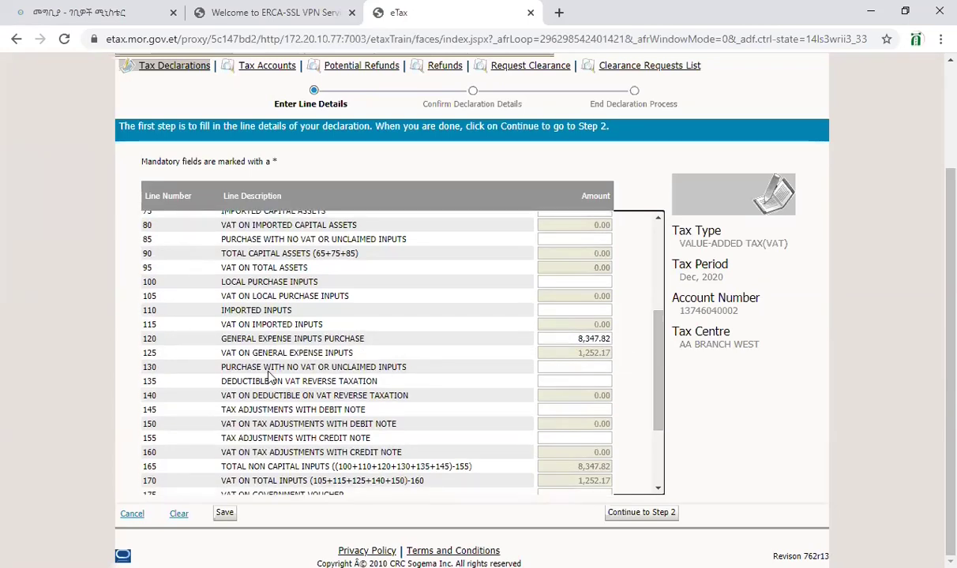
pyautogui.click(604, 366)
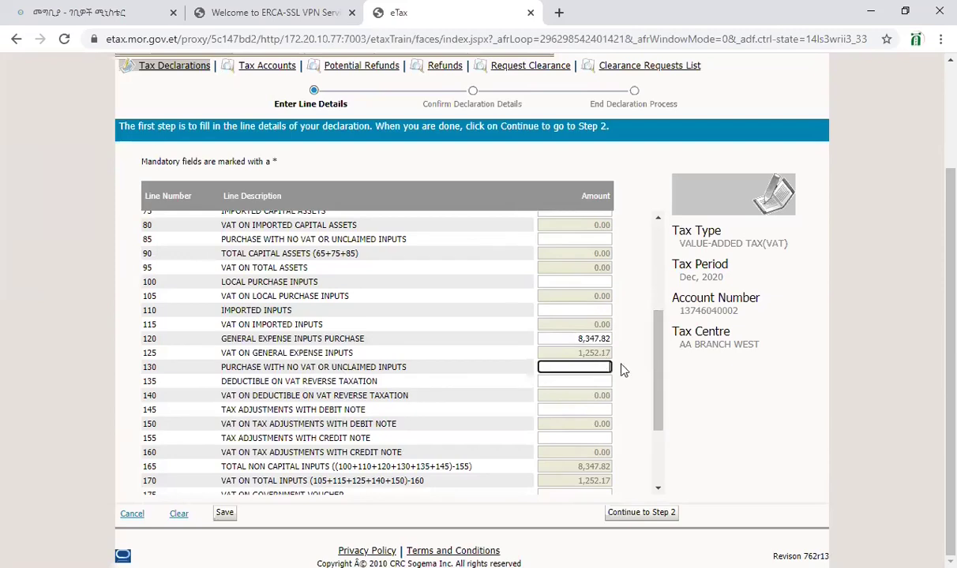
pyautogui.moveTo(653, 377); pyautogui.dragTo(651, 402)
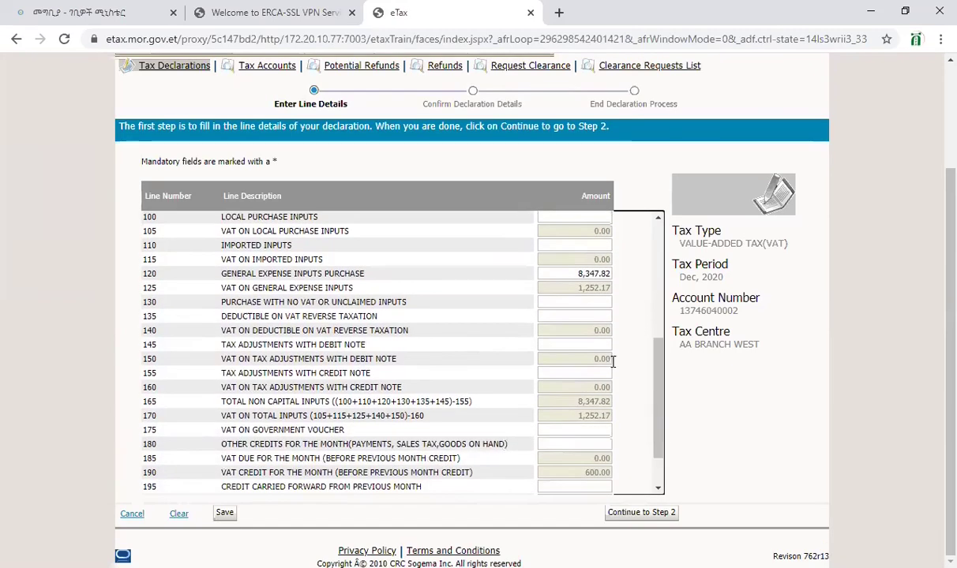
pyautogui.click(595, 303)
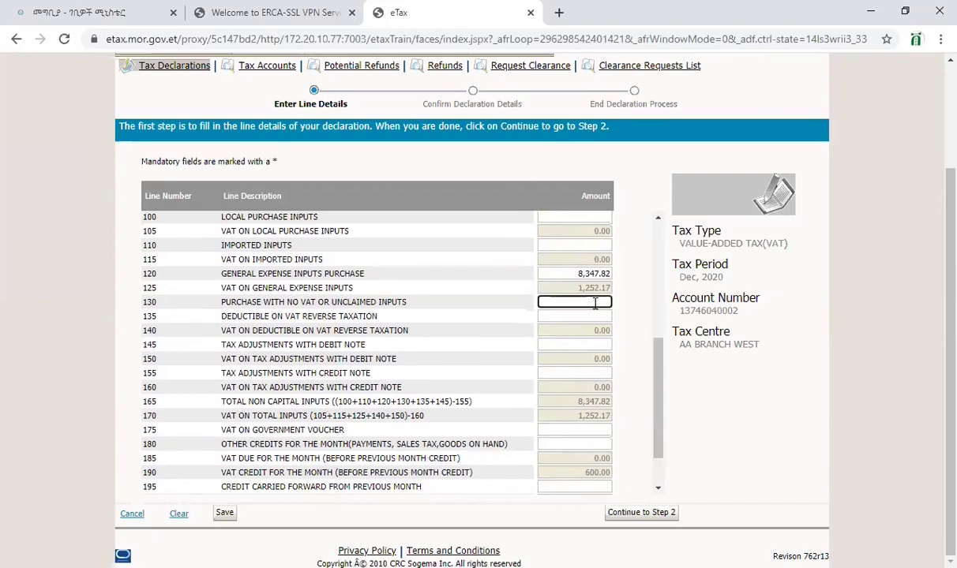